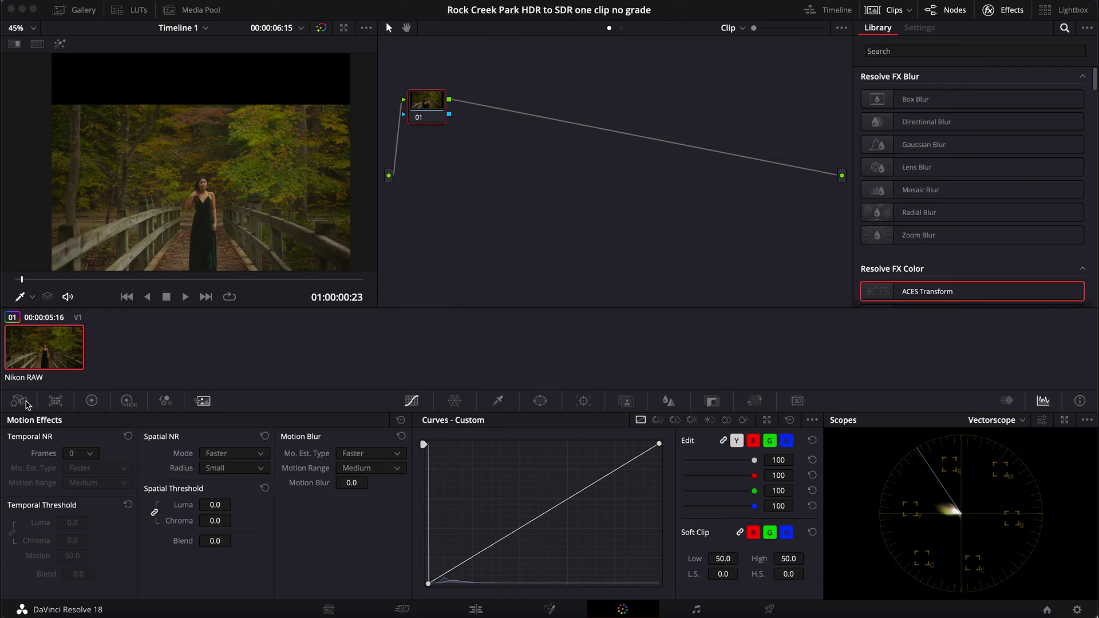
Step: In the clip's Camera Raw settings, try Clip decoding and white balance presets, then restore Decode Using: Project
{"action": "left_click", "coordinate": [18, 403]}
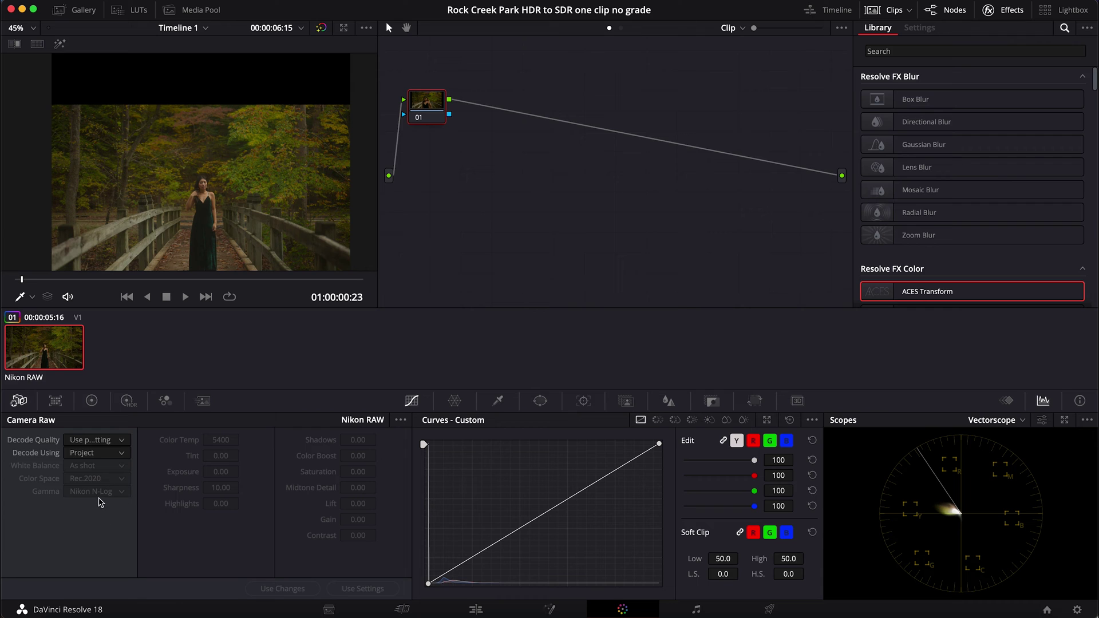
{"action": "left_click", "coordinate": [97, 454]}
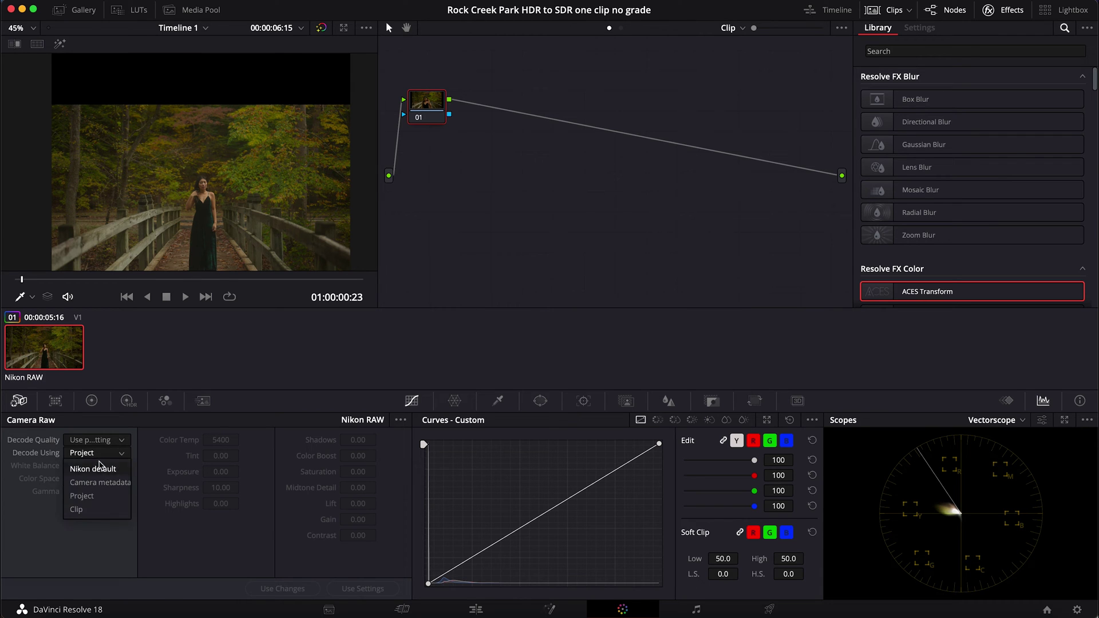
{"action": "left_click", "coordinate": [86, 509]}
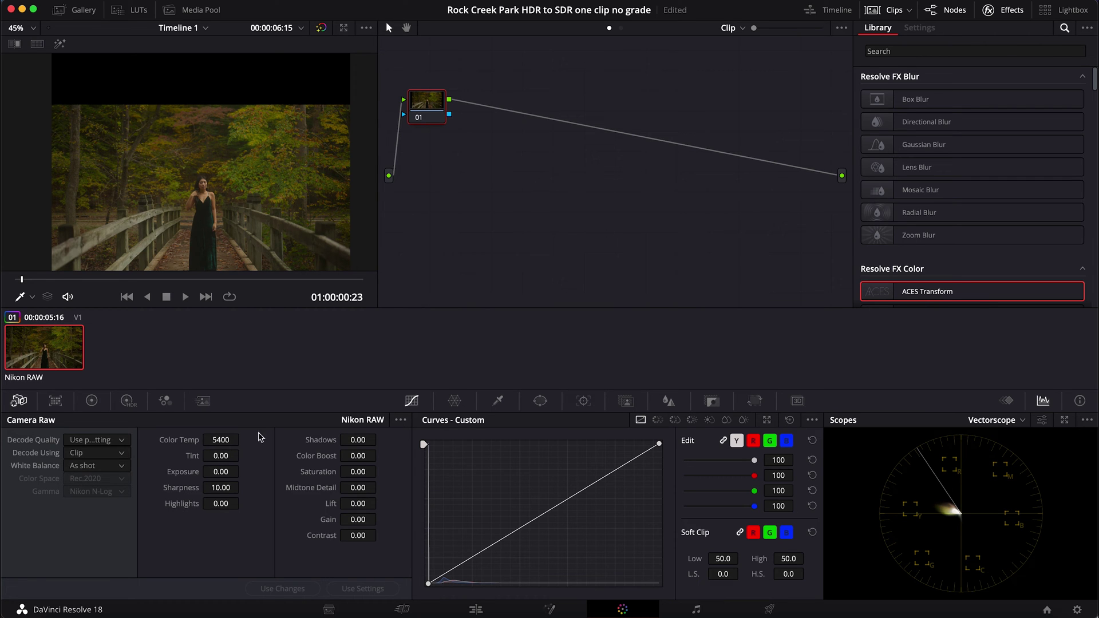
{"action": "left_click", "coordinate": [90, 468]}
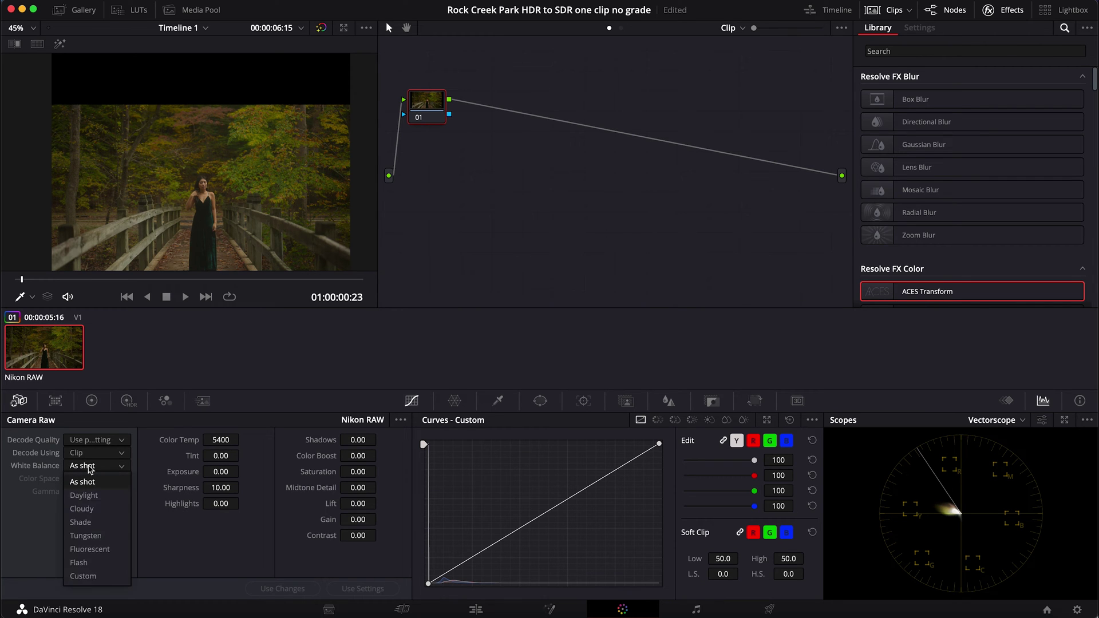
{"action": "left_click", "coordinate": [98, 456]}
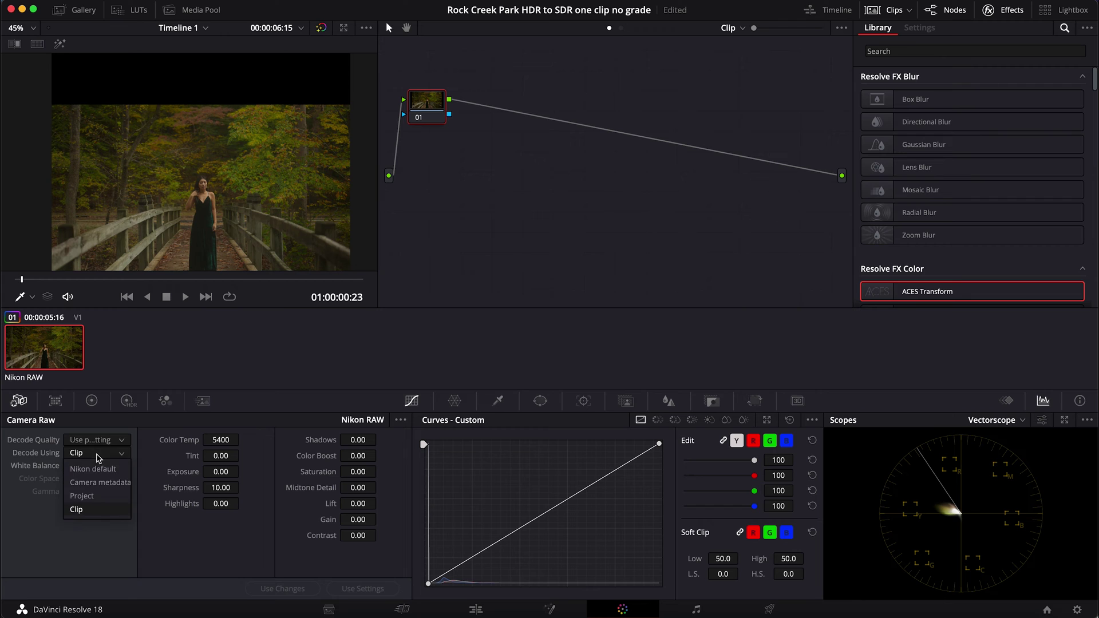
{"action": "left_click", "coordinate": [98, 496]}
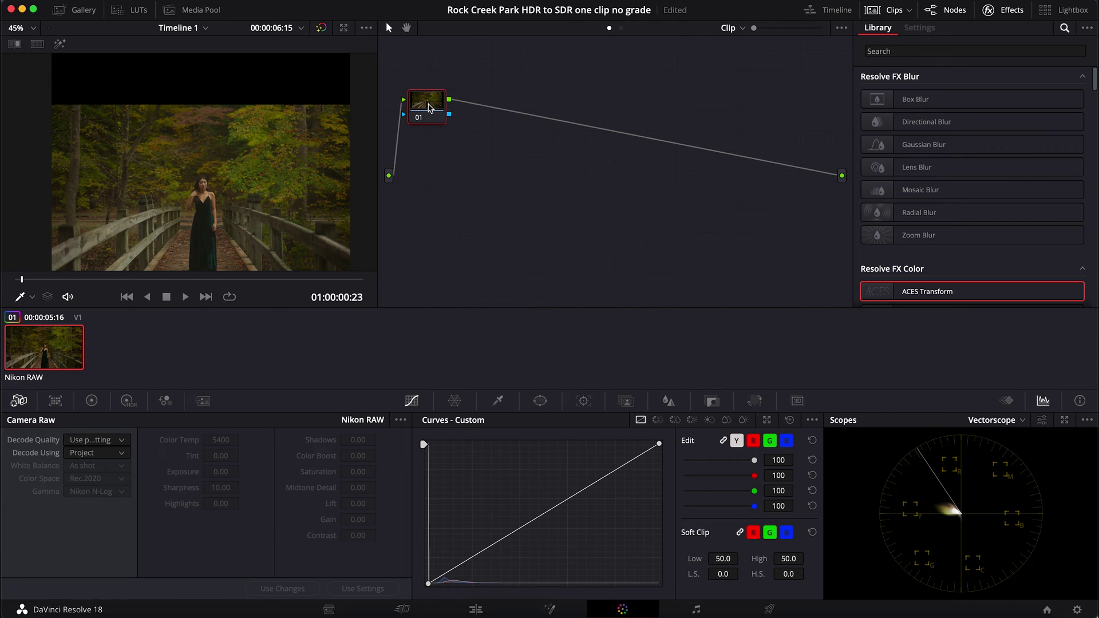
{"action": "key", "text": "alt+s"}
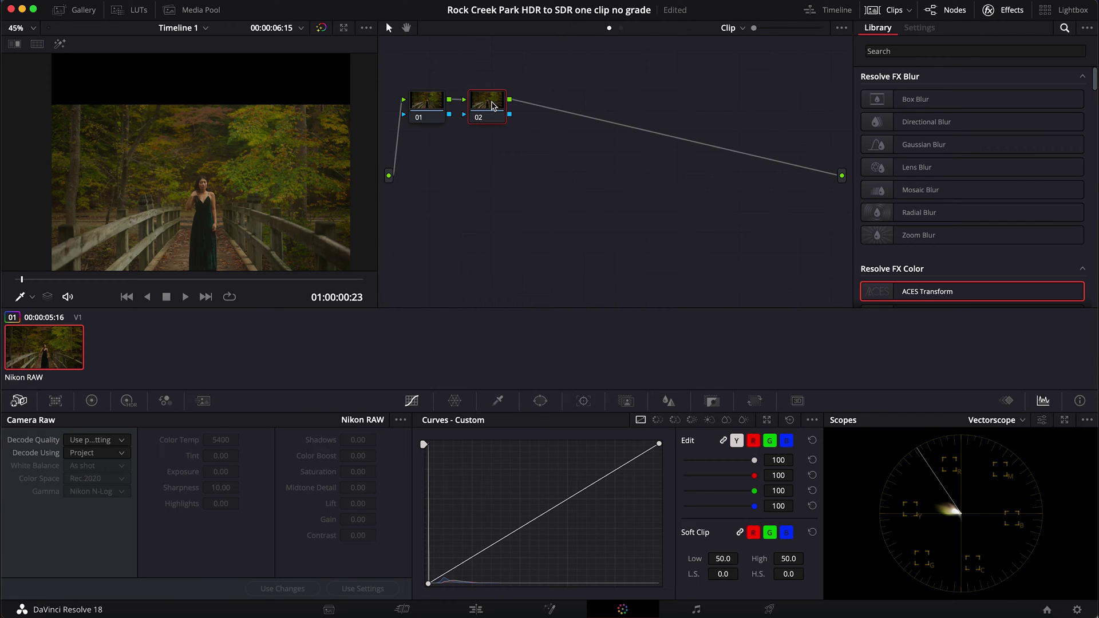
Step: Move node 02 below node 01 and label it 'Brightness'
{"action": "left_click_drag", "start_coordinate": [491, 105], "coordinate": [482, 197]}
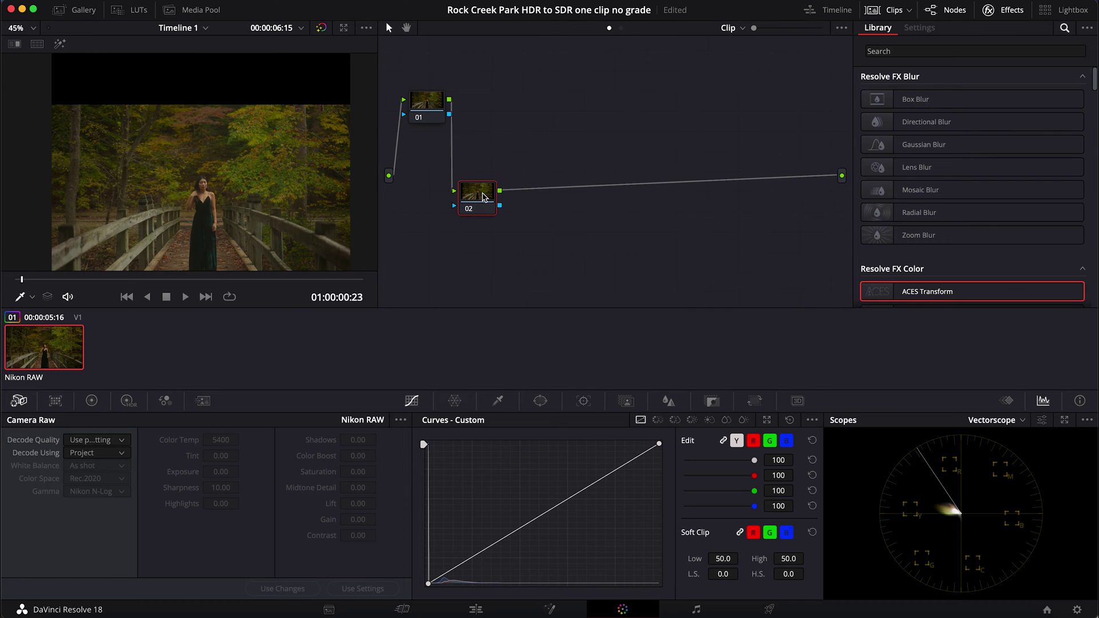
{"action": "right_click", "coordinate": [483, 197]}
{"action": "left_click", "coordinate": [514, 222]}
{"action": "type", "text": "Brightness"}
{"action": "key", "text": "Return"}
{"action": "left_click", "coordinate": [91, 403]}
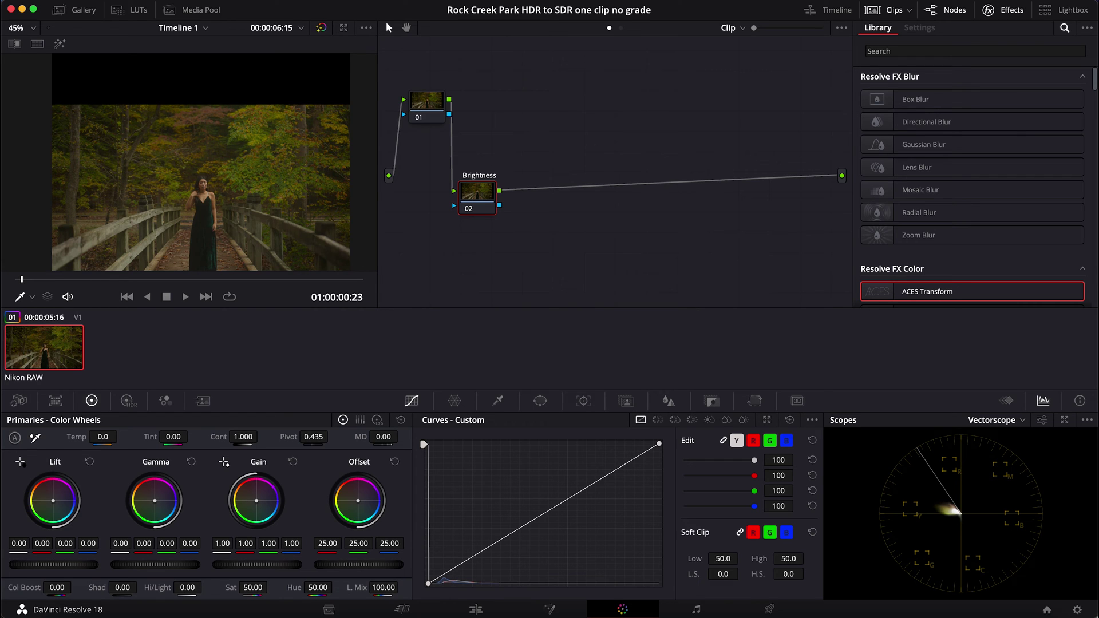
Step: On the primary wheels, bring Offset up to 30.00 and Gamma down to -0.03
{"action": "left_click_drag", "start_coordinate": [355, 566], "coordinate": [385, 565]}
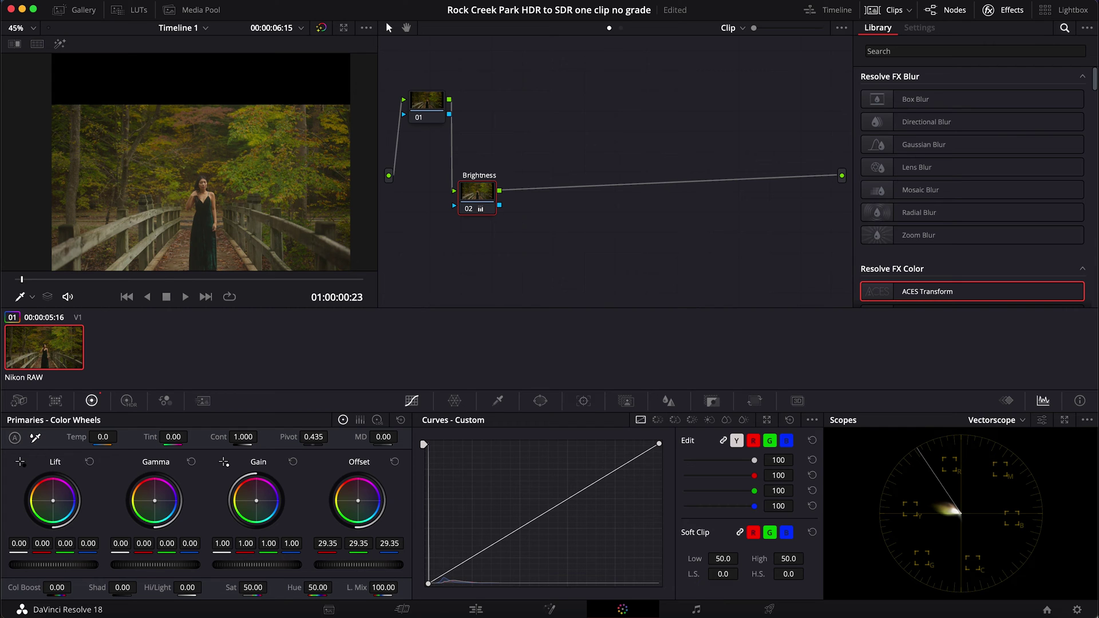
{"action": "left_click_drag", "start_coordinate": [385, 565], "coordinate": [386, 566]}
{"action": "left_click_drag", "start_coordinate": [156, 565], "coordinate": [154, 565]}
{"action": "left_click_drag", "start_coordinate": [153, 566], "coordinate": [190, 568]}
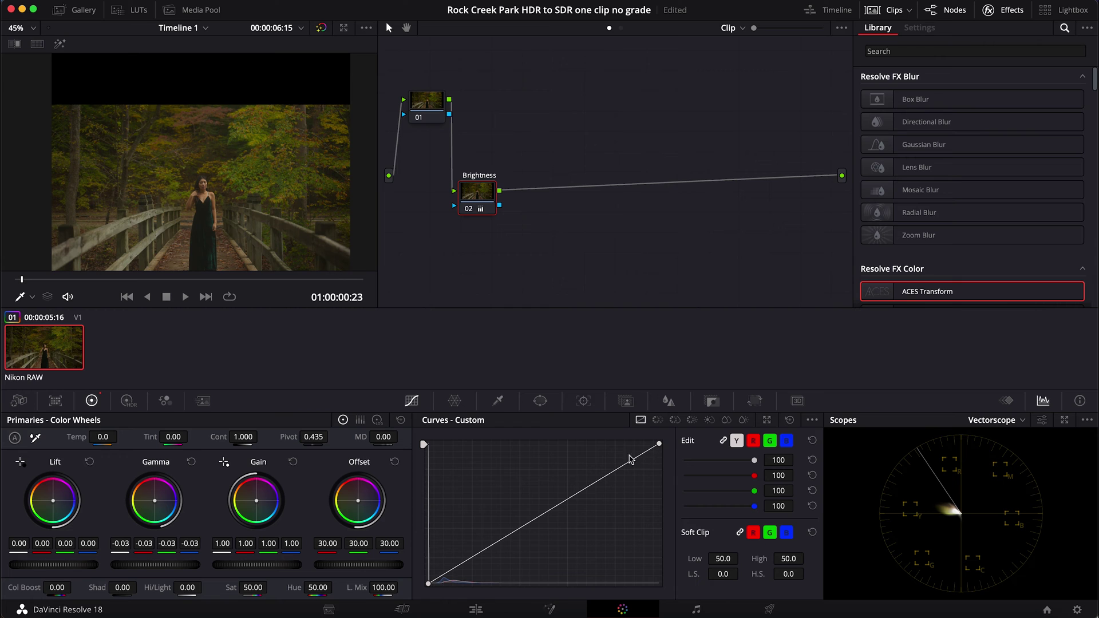
Step: Add a midtone point and lift it, lower the shadows, and pull the curve's top endpoint down
{"action": "left_click", "coordinate": [594, 484]}
{"action": "left_click_drag", "start_coordinate": [594, 484], "coordinate": [589, 470]}
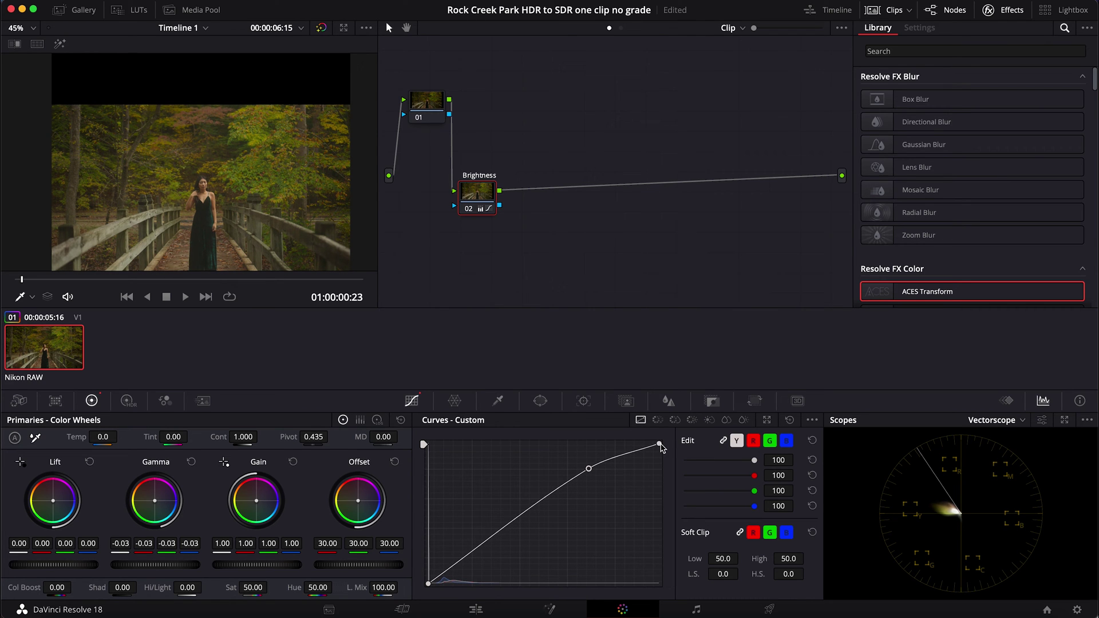
{"action": "left_click_drag", "start_coordinate": [661, 445], "coordinate": [663, 459]}
{"action": "left_click_drag", "start_coordinate": [465, 556], "coordinate": [469, 567]}
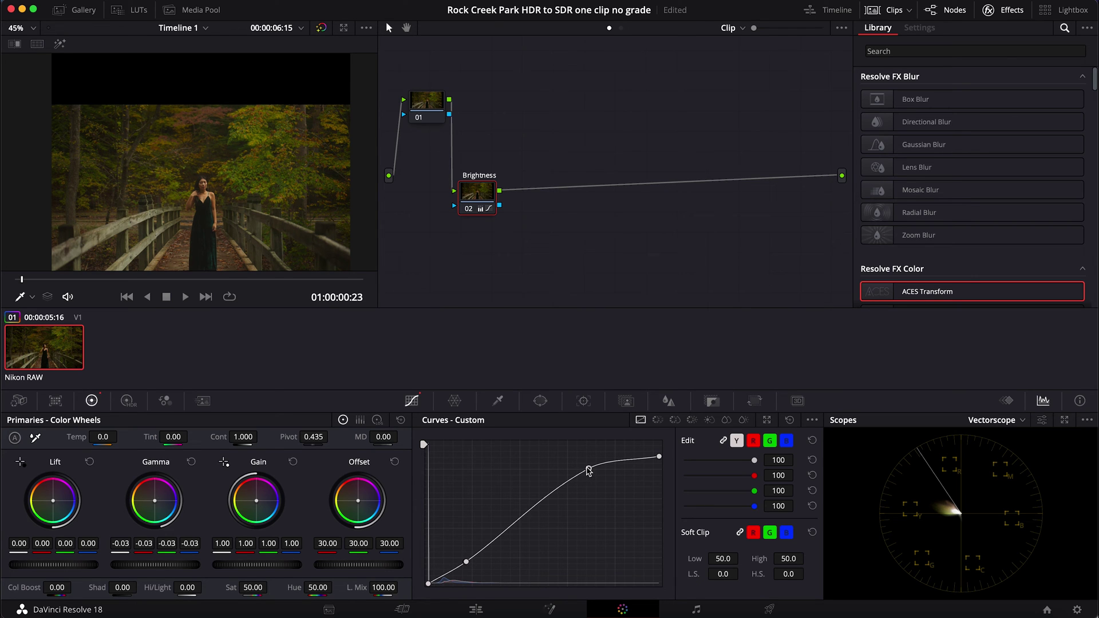
{"action": "left_click_drag", "start_coordinate": [589, 470], "coordinate": [587, 468]}
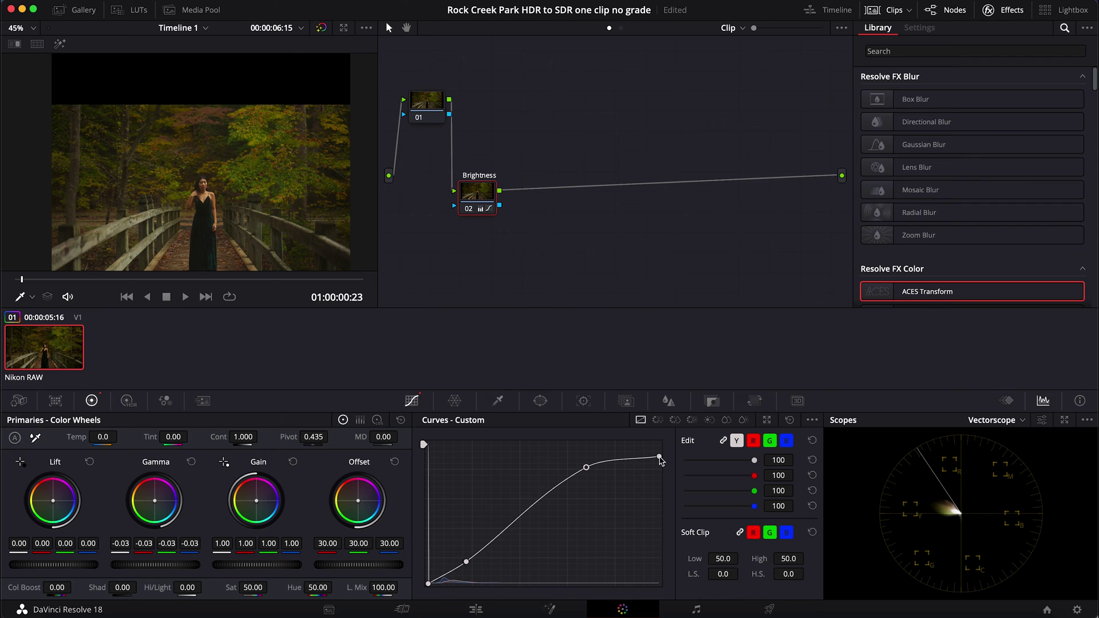
{"action": "left_click_drag", "start_coordinate": [660, 458], "coordinate": [660, 457]}
Step: Add serial node 03 after Brightness, place it up right, and label it 'Grn/Shadows'
{"action": "mouse_move", "coordinate": [482, 202]}
{"action": "key", "text": "alt+s"}
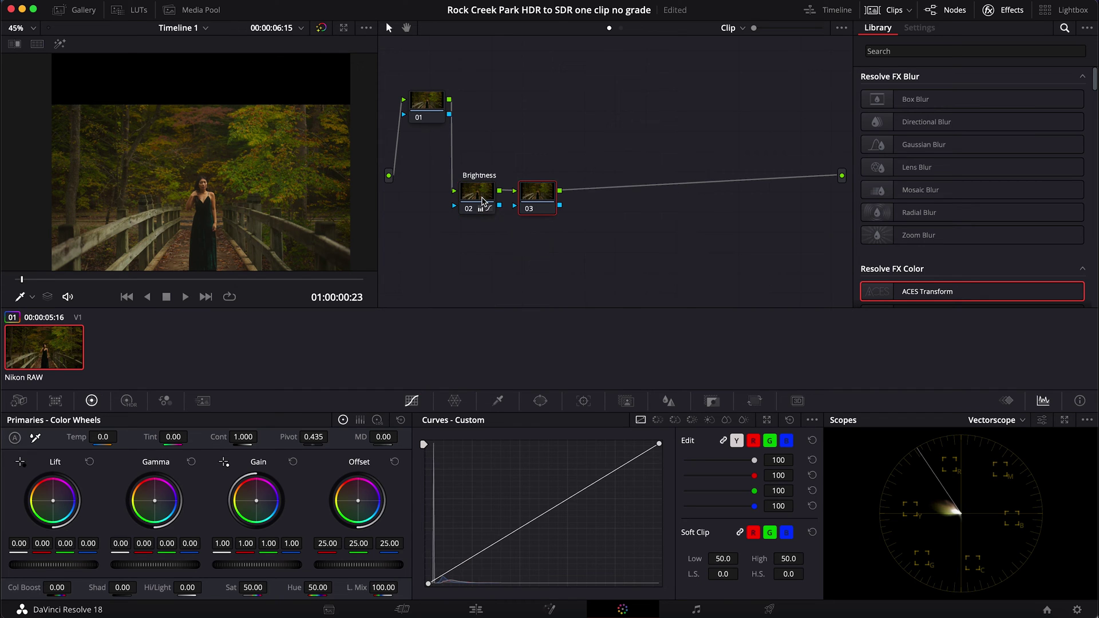
{"action": "left_click_drag", "start_coordinate": [532, 195], "coordinate": [527, 113]}
{"action": "right_click", "coordinate": [527, 113]}
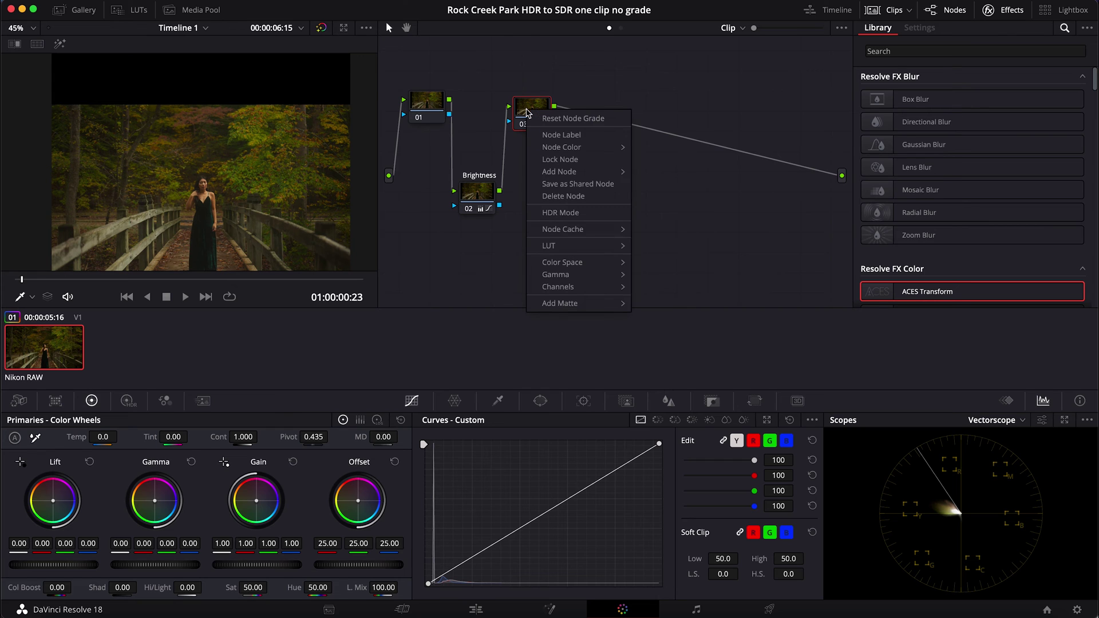
{"action": "left_click", "coordinate": [564, 135]}
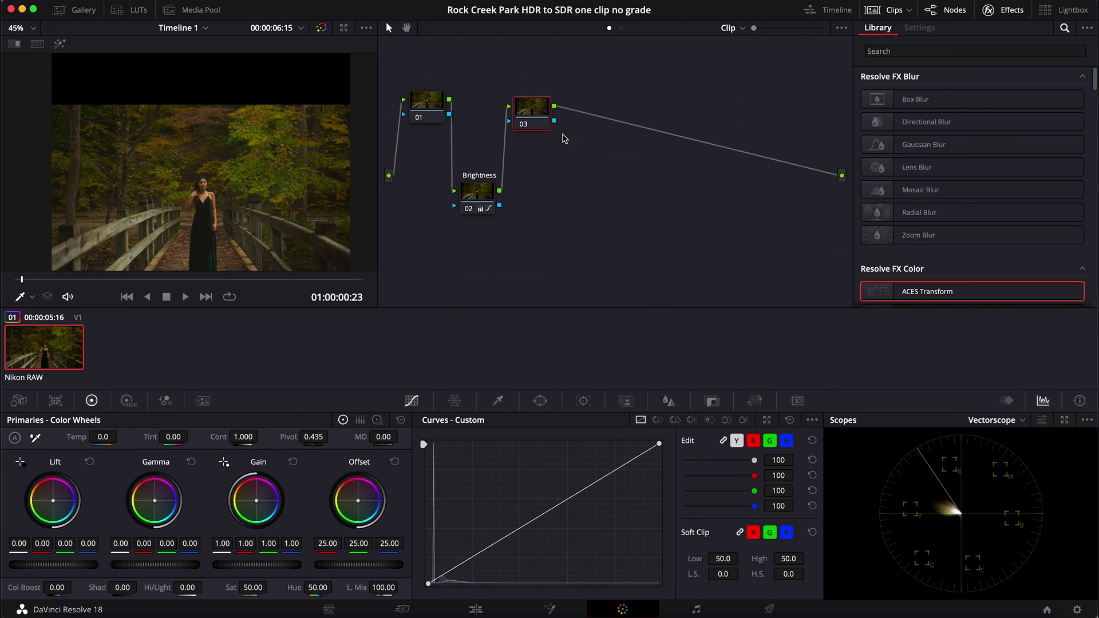
{"action": "type", "text": "Grn/Shadows"}
{"action": "key", "text": "Return"}
Step: Find Film Grain in the Effects Library and apply it to node 03
{"action": "left_click", "coordinate": [907, 50]}
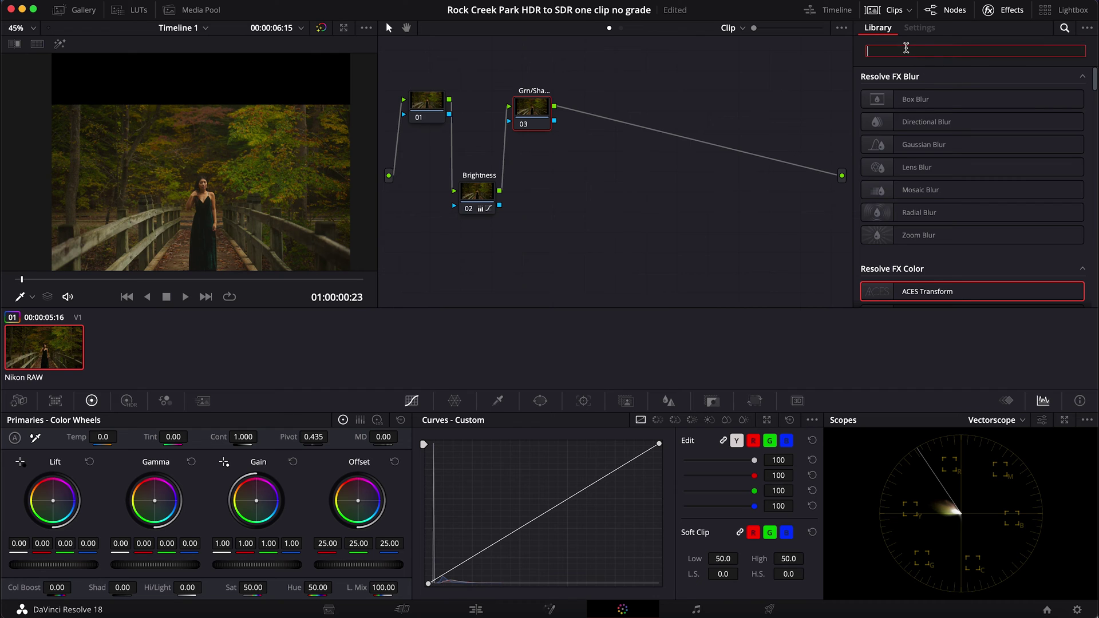
{"action": "type", "text": "Gra"}
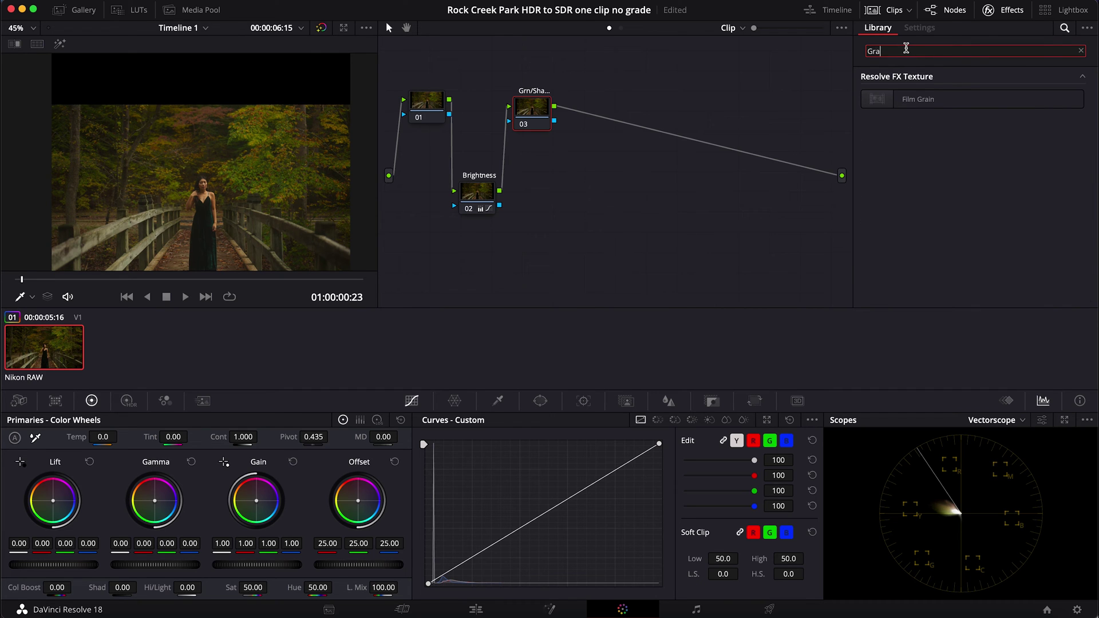
{"action": "left_click", "coordinate": [926, 99]}
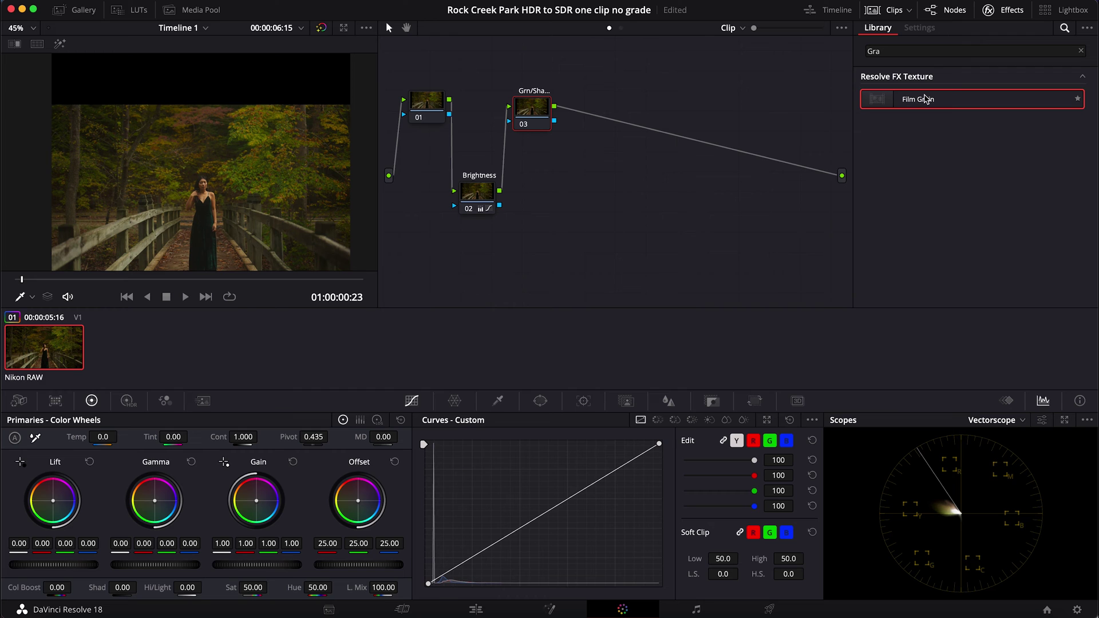
{"action": "left_click_drag", "start_coordinate": [926, 99], "coordinate": [538, 119]}
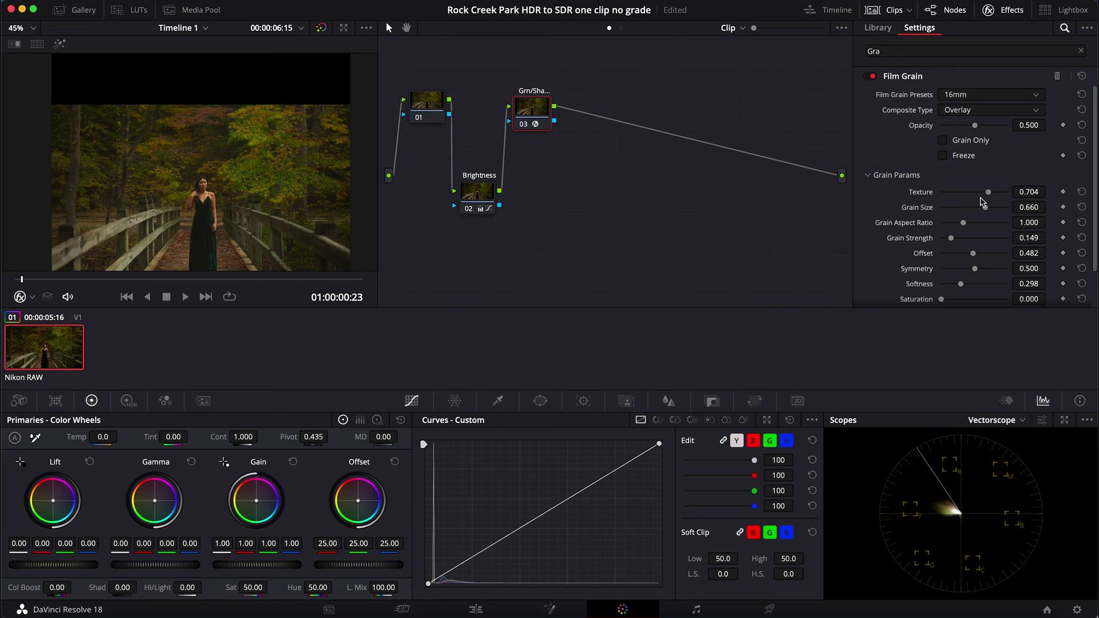
Step: Reduce grain texture and size, soften it slightly, and raise its strength, checking it zoomed in
{"action": "left_click_drag", "start_coordinate": [989, 195], "coordinate": [981, 195]}
{"action": "left_click_drag", "start_coordinate": [985, 209], "coordinate": [988, 211]}
{"action": "left_click_drag", "start_coordinate": [962, 285], "coordinate": [966, 285]}
{"action": "left_click_drag", "start_coordinate": [952, 238], "coordinate": [962, 243]}
{"action": "key", "text": "ctrl+equal"}
{"action": "key", "text": "ctrl+equal"}
{"action": "key", "text": "ctrl+equal"}
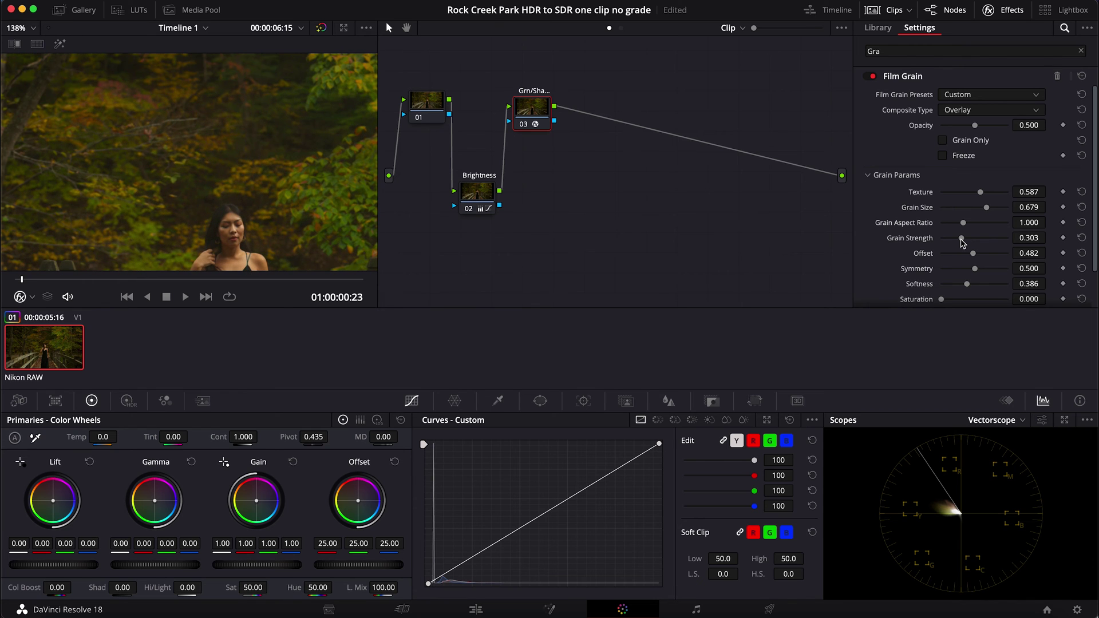
{"action": "key", "text": "ctrl+minus"}
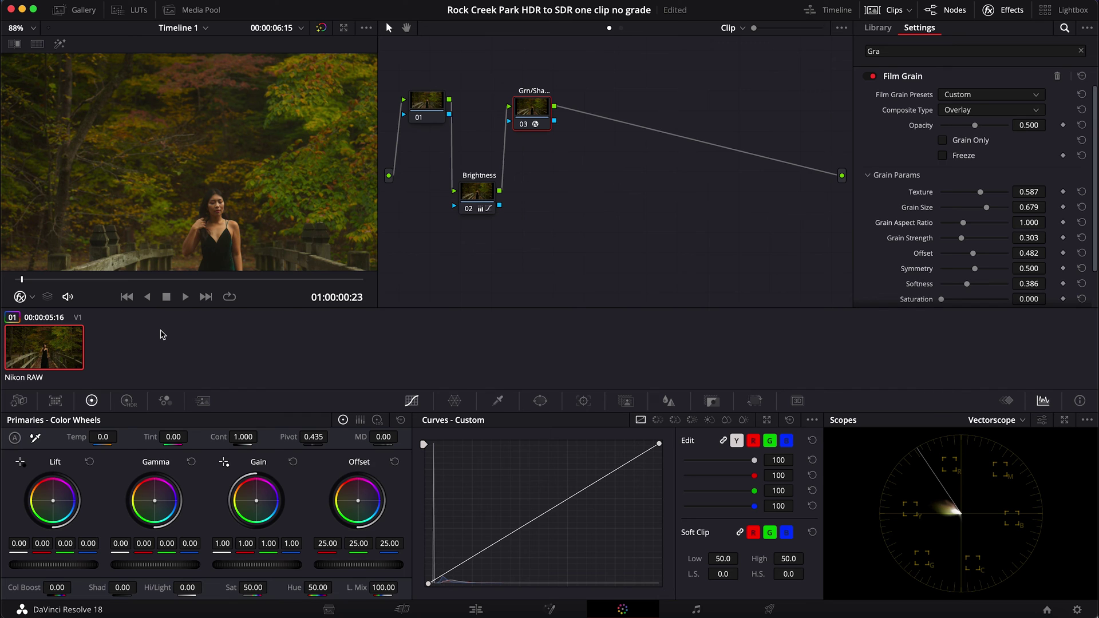
{"action": "left_click", "coordinate": [127, 401]}
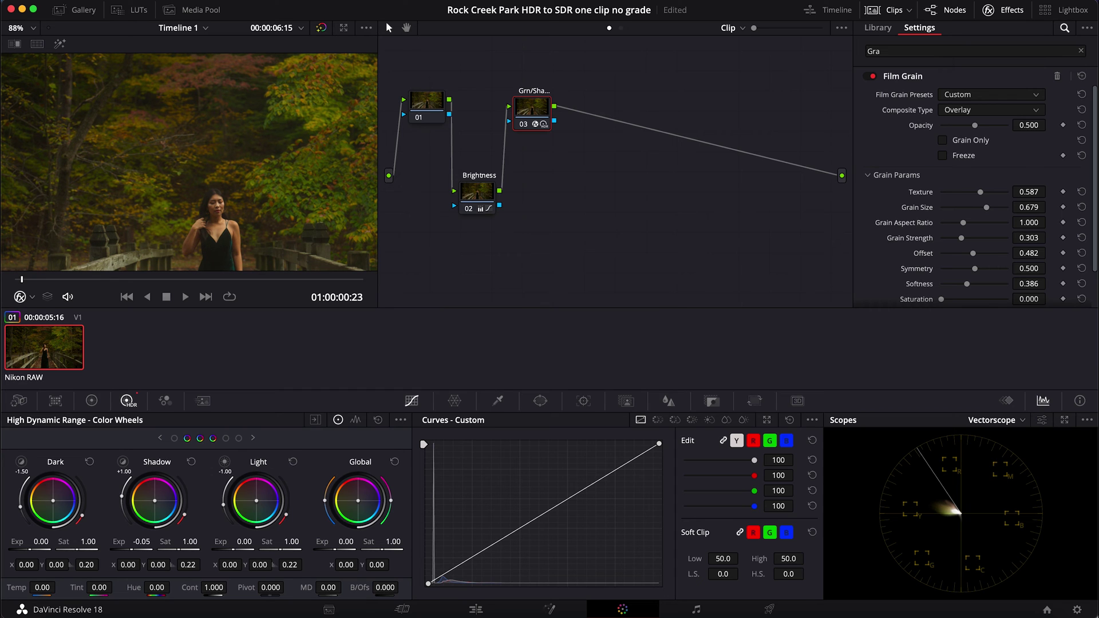
Step: Drag node 03's HDR Shadow Exp value down in small increments to -0.50
{"action": "left_click_drag", "start_coordinate": [131, 548], "coordinate": [130, 548]}
{"action": "left_click_drag", "start_coordinate": [131, 548], "coordinate": [128, 549]}
{"action": "left_click_drag", "start_coordinate": [128, 549], "coordinate": [125, 549]}
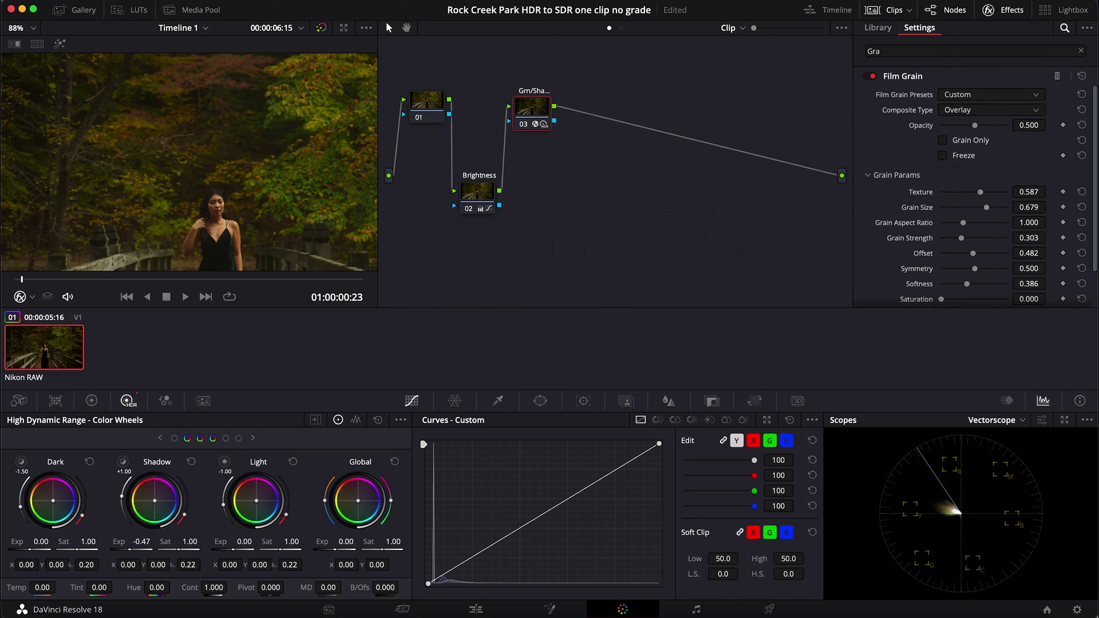
{"action": "left_click_drag", "start_coordinate": [125, 548], "coordinate": [123, 548]}
{"action": "scroll", "coordinate": [255, 235], "scroll_direction": "down", "scroll_amount": 4}
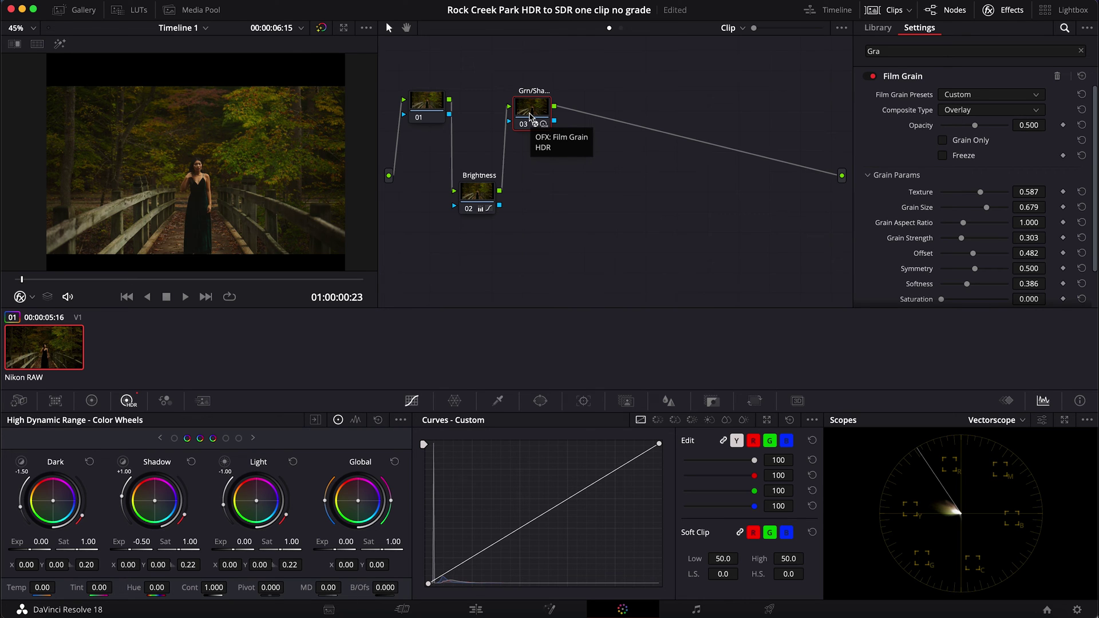
Step: Toggle the Brightness node with Ctrl+D to compare, then select node 03 to view its Film Grain settings
{"action": "left_click", "coordinate": [480, 199]}
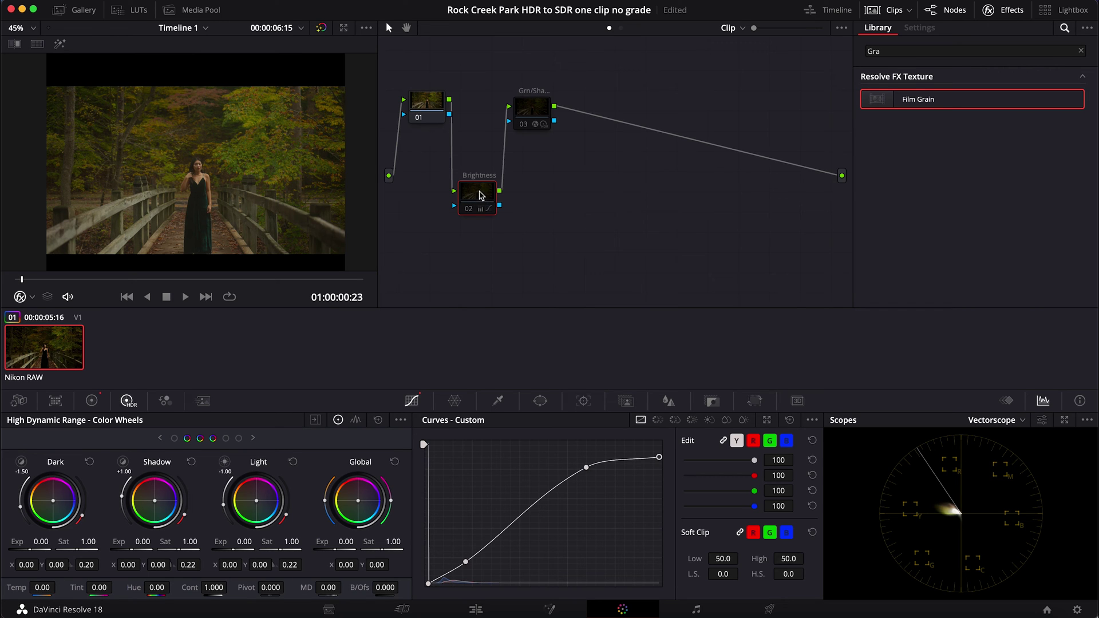
{"action": "key", "text": "ctrl+d"}
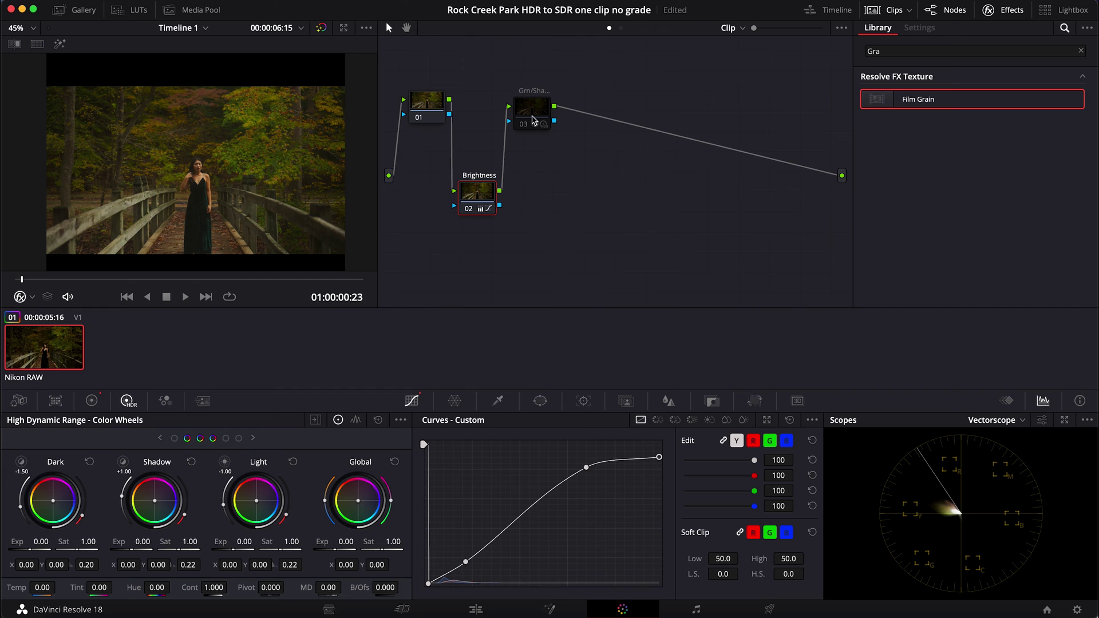
{"action": "key", "text": "ctrl+d"}
{"action": "key", "text": "ctrl+d"}
{"action": "left_click", "coordinate": [535, 111]}
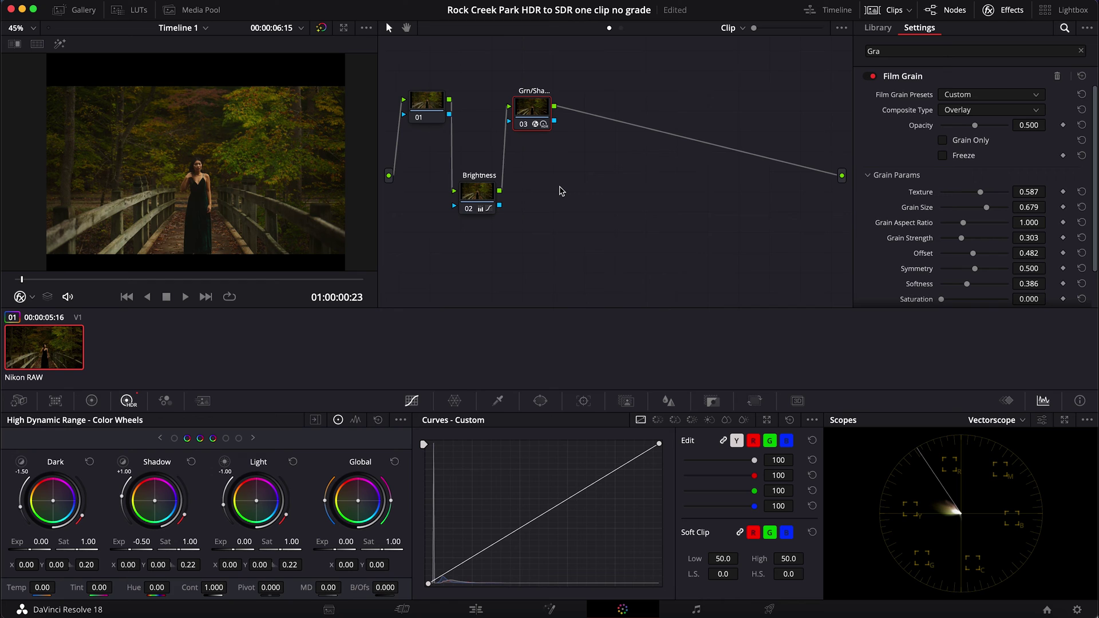
Step: Add serial node 04 after the grain node and move it lower in the graph
{"action": "key", "text": "alt+s"}
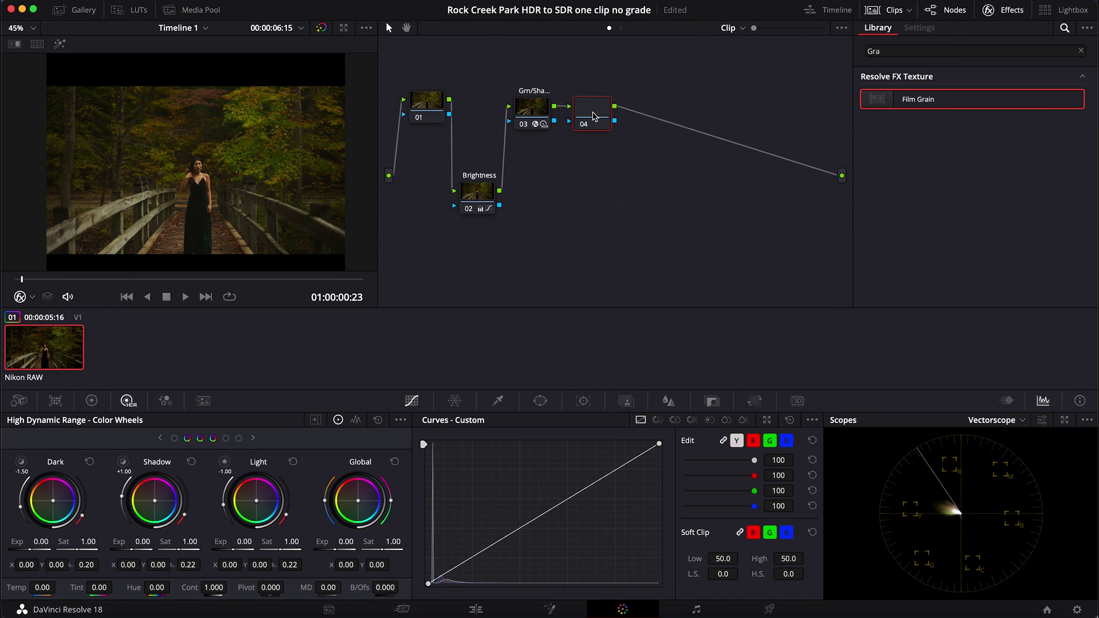
{"action": "left_click_drag", "start_coordinate": [597, 126], "coordinate": [596, 209]}
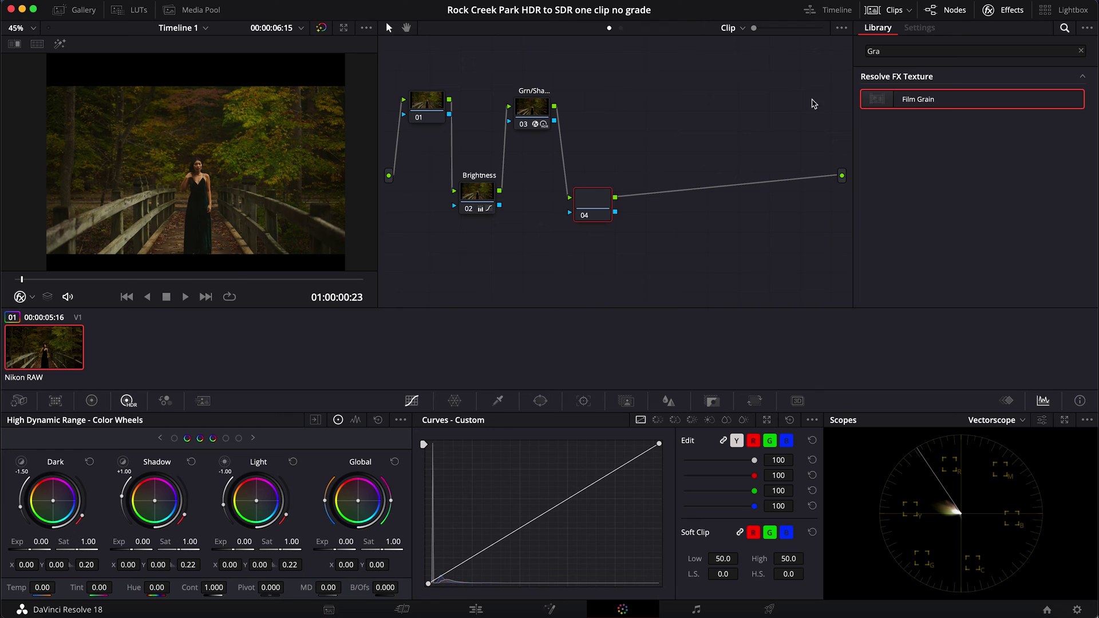
{"action": "left_click", "coordinate": [895, 52]}
Step: Search the Effects Library for 'aces' and apply ACES Transform to node 04
{"action": "key", "text": "super+a"}
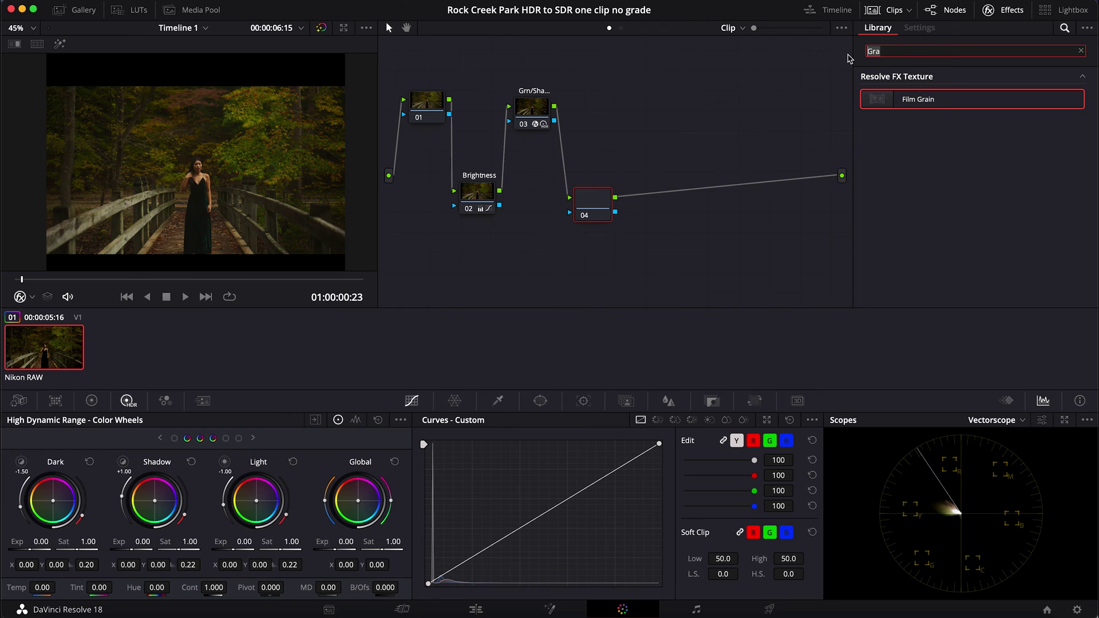
{"action": "type", "text": "aces"}
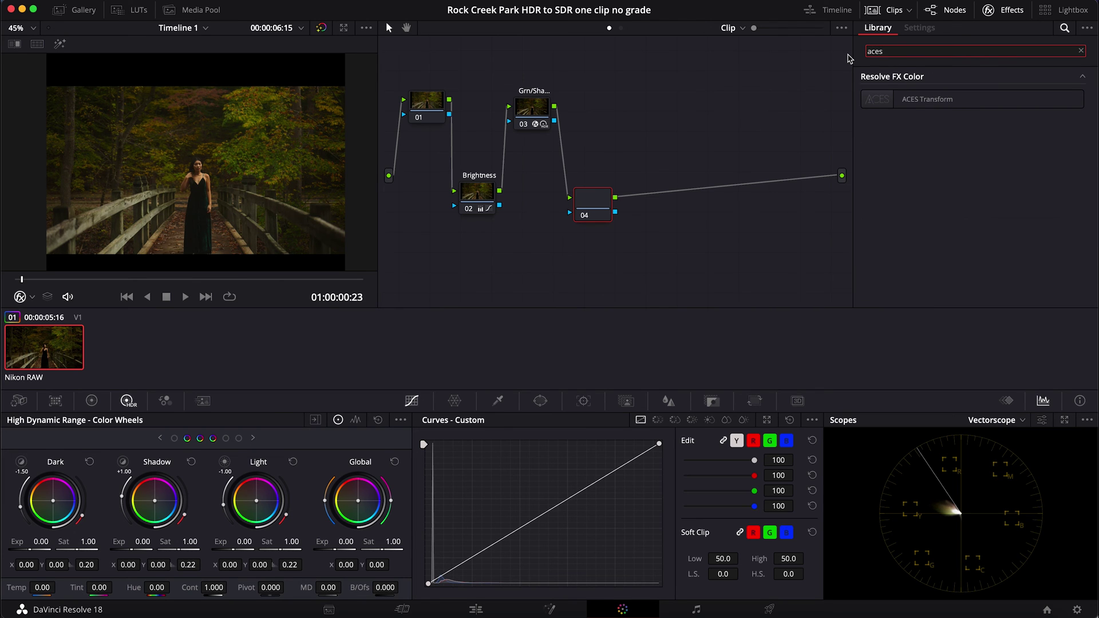
{"action": "left_click_drag", "start_coordinate": [940, 101], "coordinate": [605, 212]}
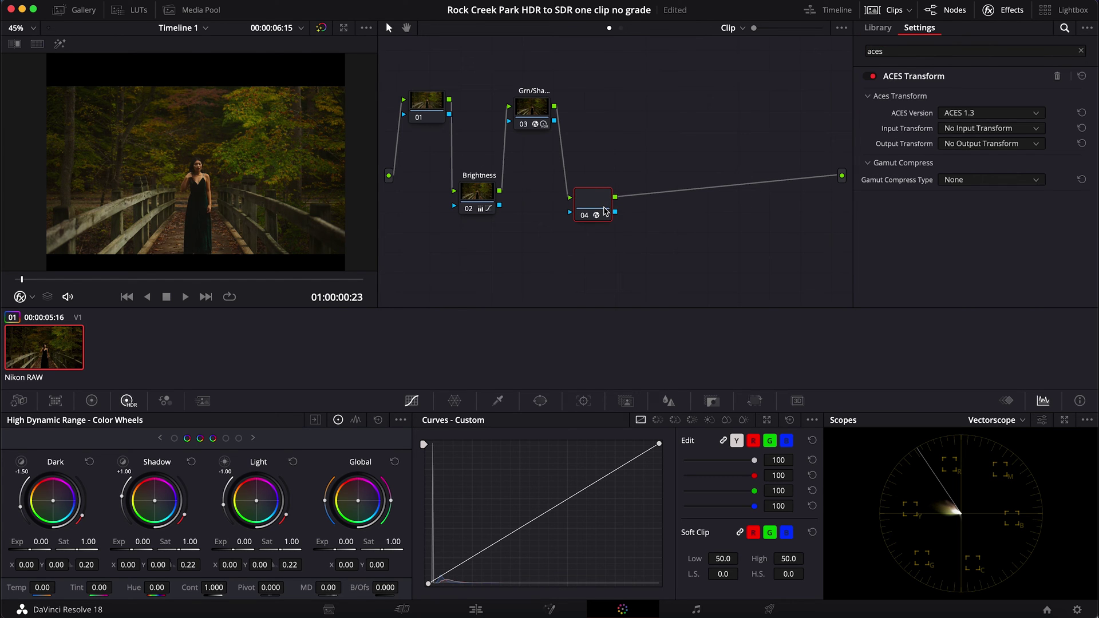
Step: Set the ACES input transform to Rec.2020, after briefly trying Rec.2020 ST2084 (1000 nits)
{"action": "left_click", "coordinate": [963, 130]}
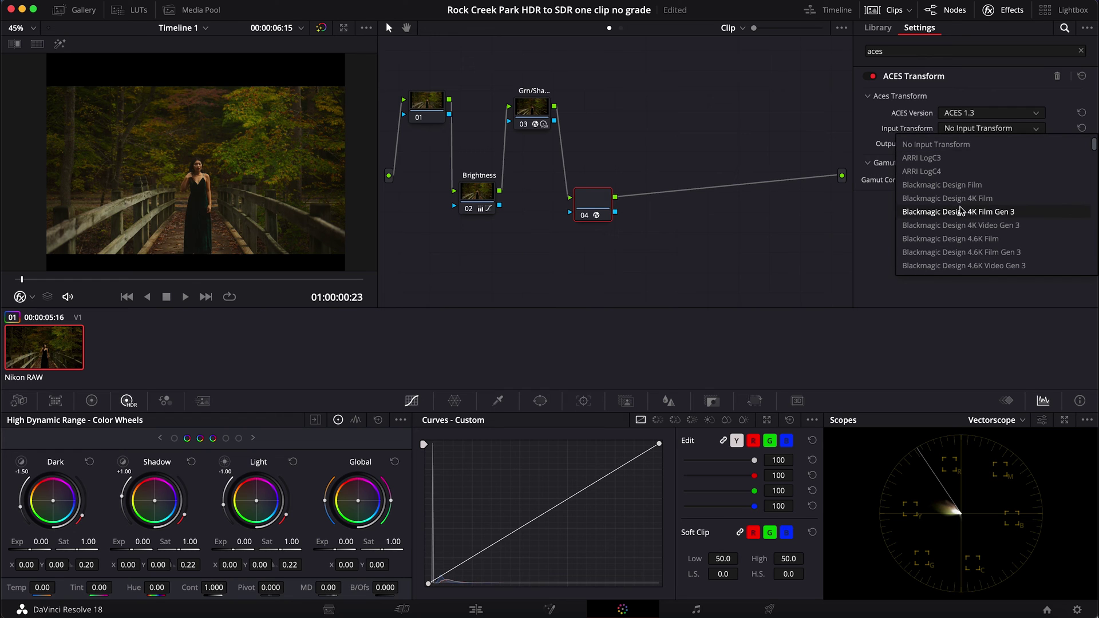
{"action": "scroll", "coordinate": [961, 218], "scroll_direction": "down", "scroll_amount": 10}
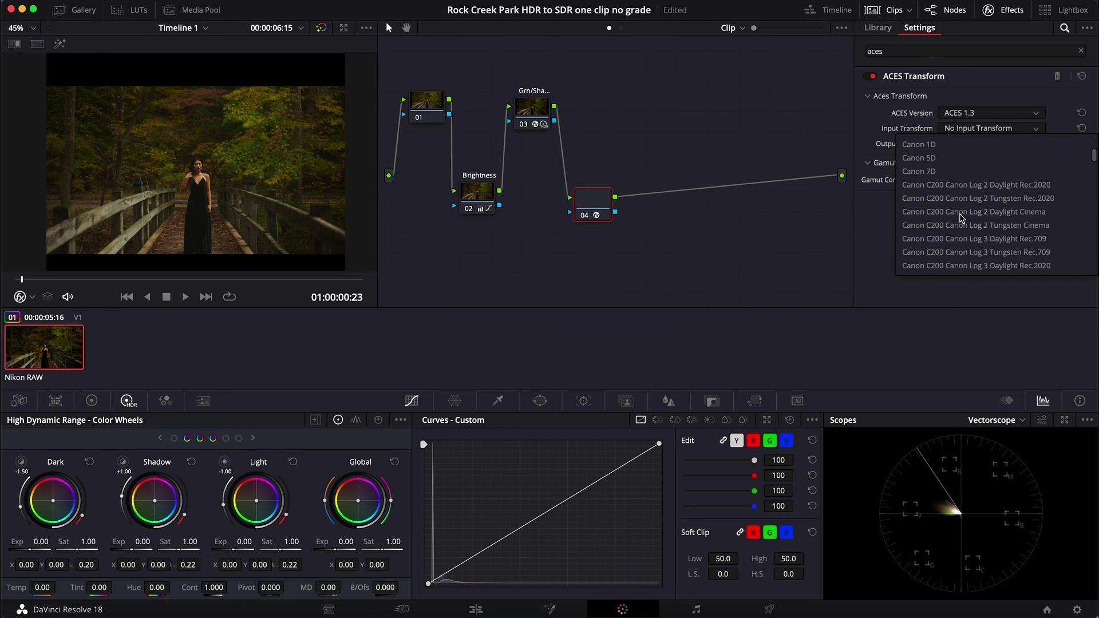
{"action": "scroll", "coordinate": [961, 218], "scroll_direction": "down", "scroll_amount": 15}
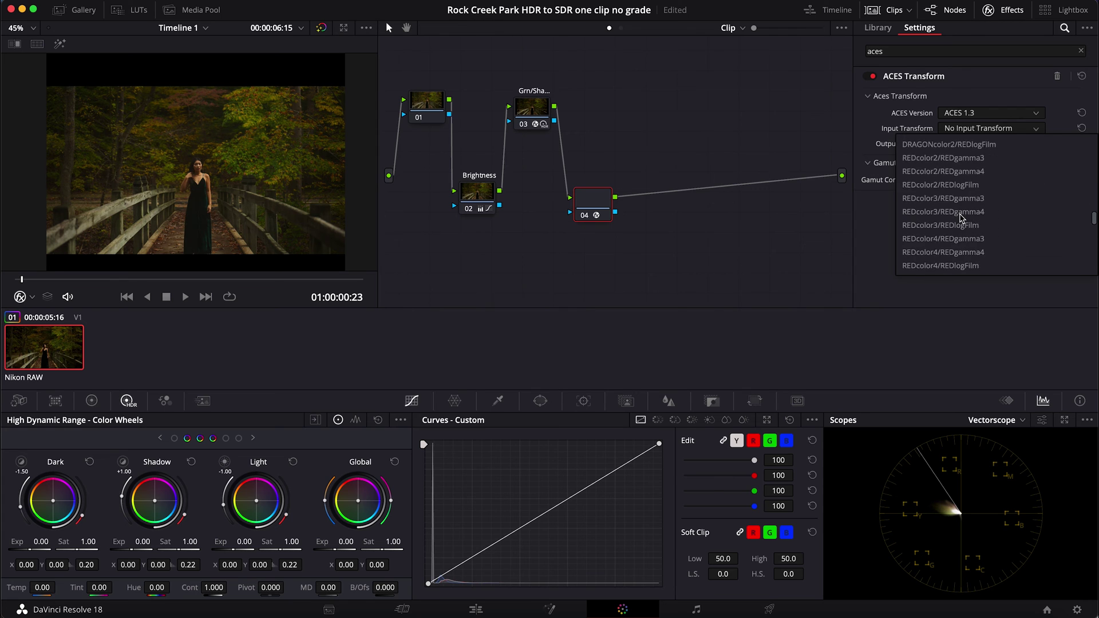
{"action": "scroll", "coordinate": [962, 218], "scroll_direction": "up", "scroll_amount": 3}
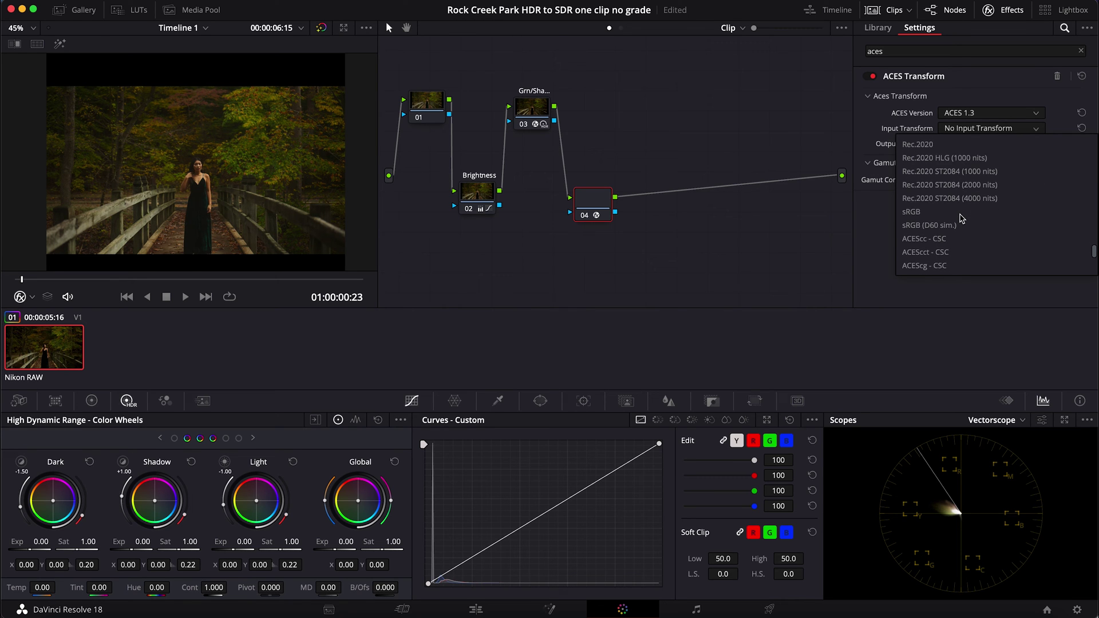
{"action": "scroll", "coordinate": [961, 218], "scroll_direction": "up", "scroll_amount": 2}
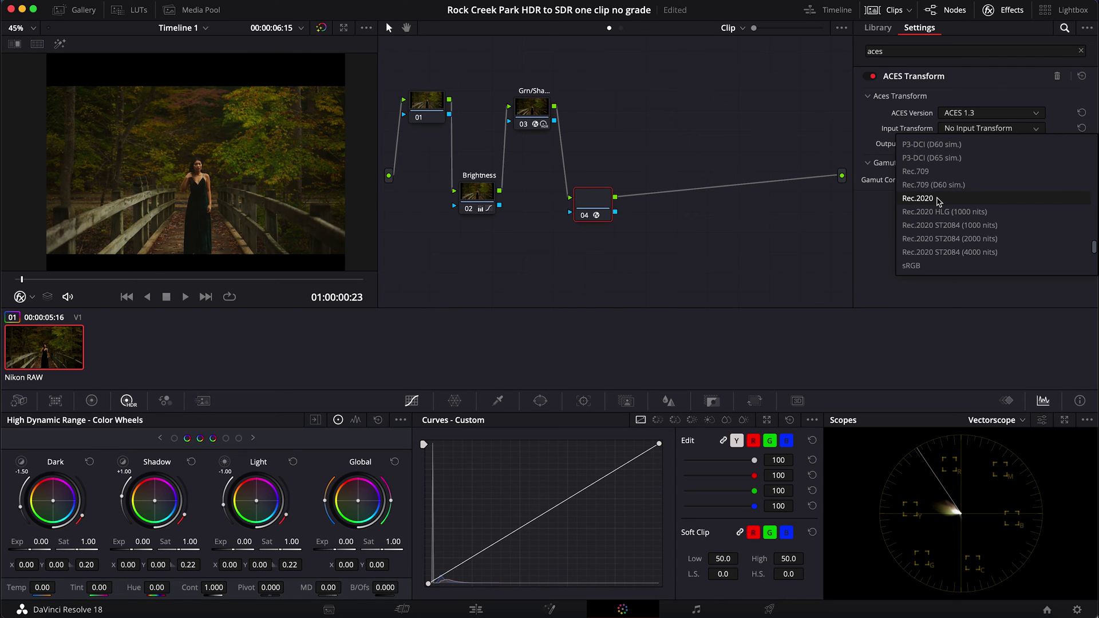
{"action": "left_click", "coordinate": [939, 202]}
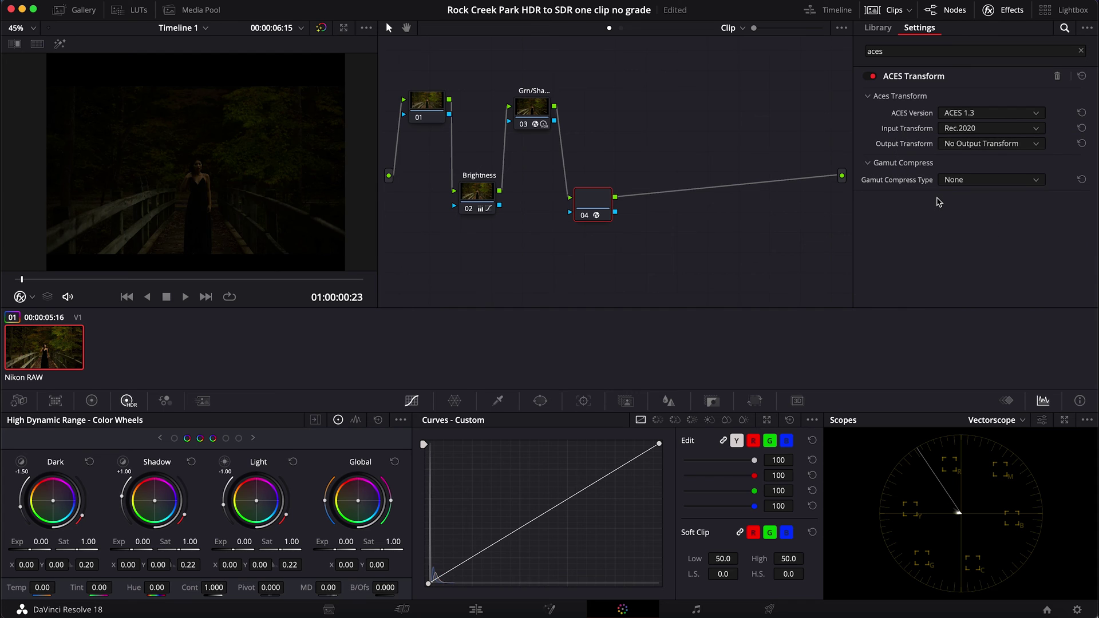
{"action": "left_click", "coordinate": [965, 131]}
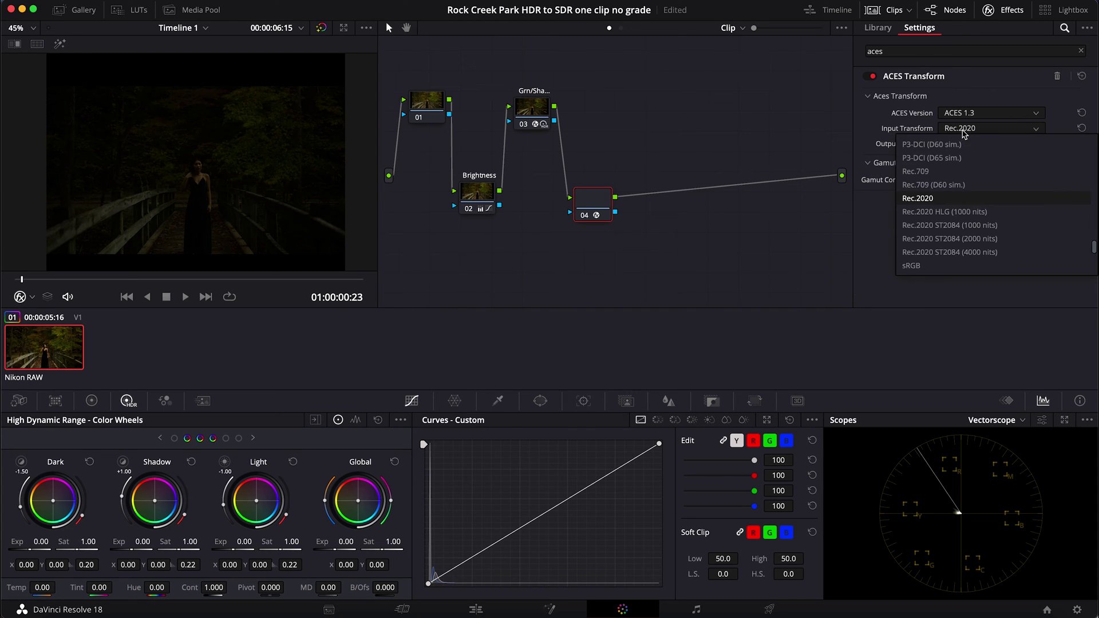
{"action": "left_click", "coordinate": [964, 229]}
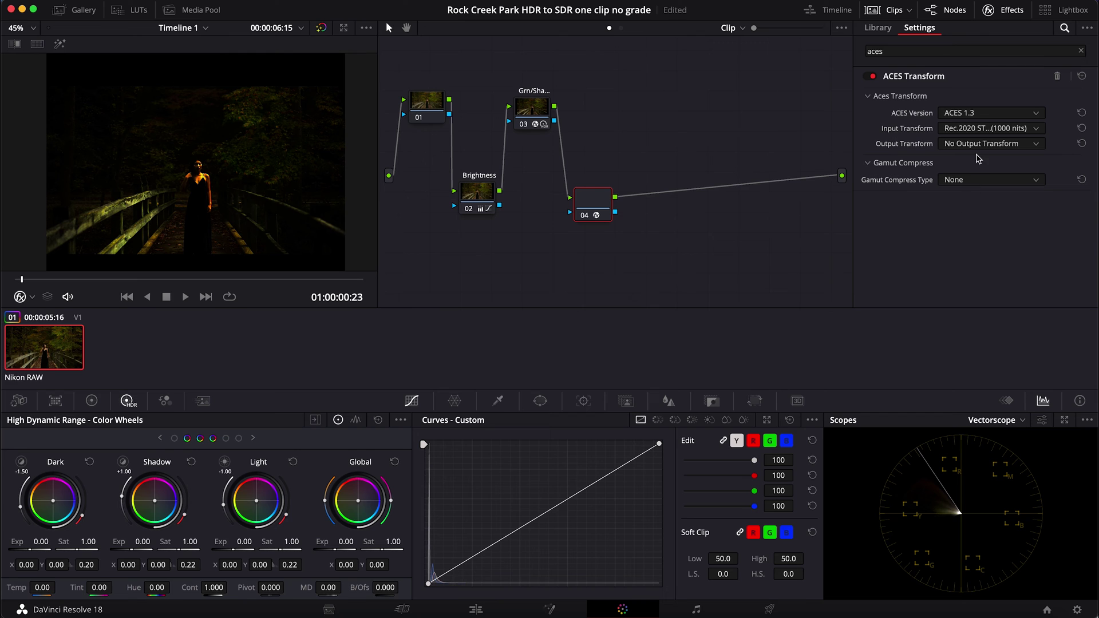
{"action": "left_click", "coordinate": [977, 132]}
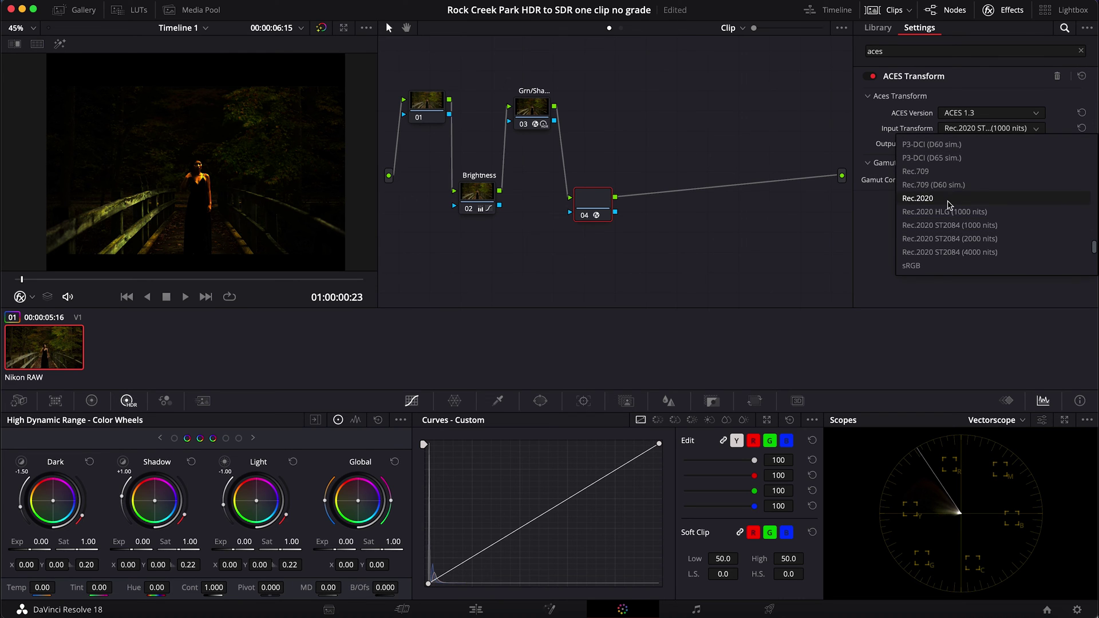
{"action": "left_click", "coordinate": [951, 201]}
Step: Set the ACES output transform to Rec.709
{"action": "left_click", "coordinate": [981, 145]}
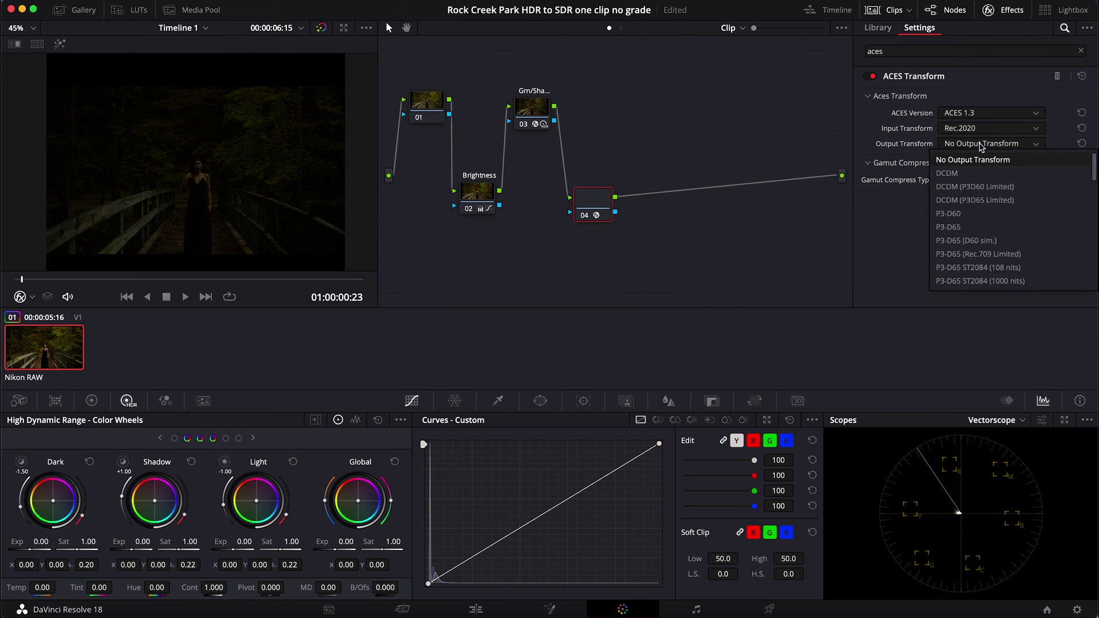
{"action": "scroll", "coordinate": [976, 225], "scroll_direction": "down", "scroll_amount": 5}
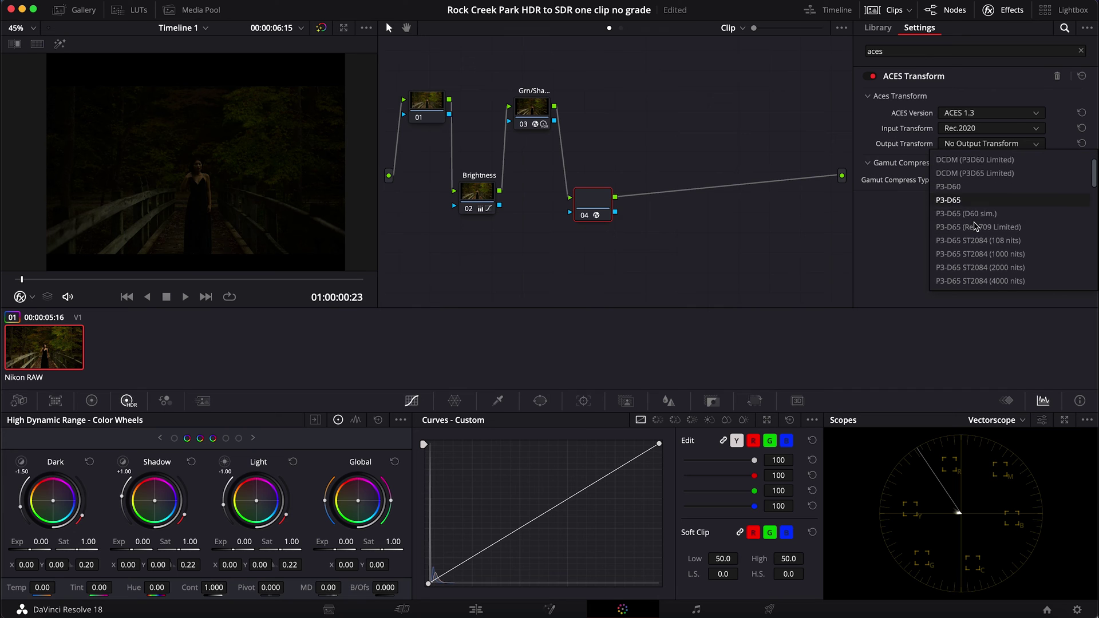
{"action": "scroll", "coordinate": [976, 226], "scroll_direction": "up", "scroll_amount": 5}
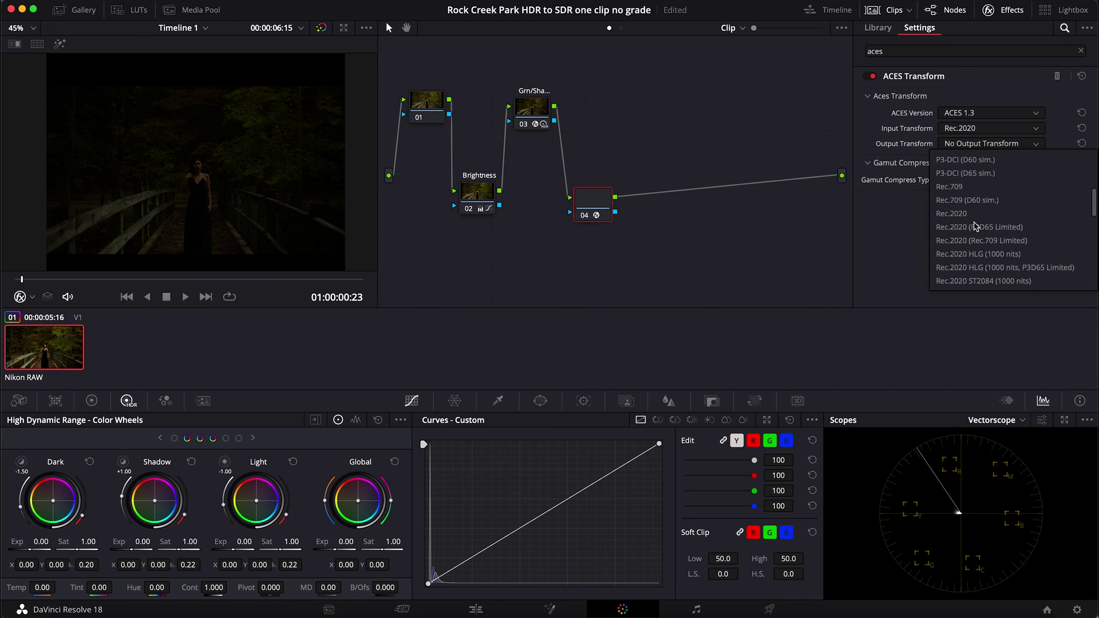
{"action": "left_click", "coordinate": [969, 188]}
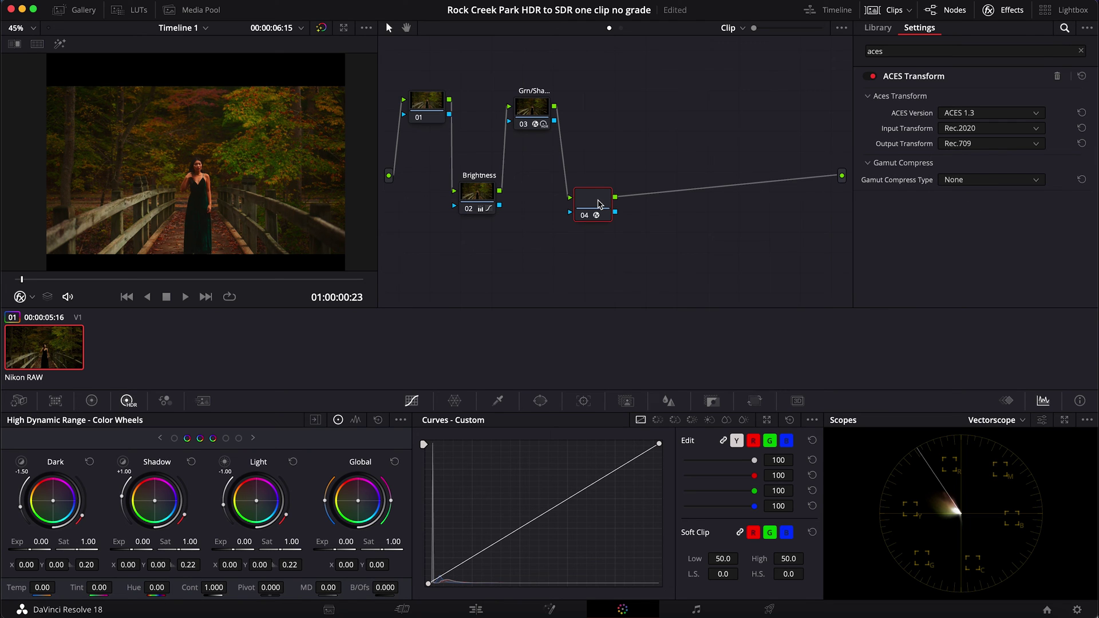
{"action": "key", "text": "super+d"}
{"action": "key", "text": "super+d"}
{"action": "key", "text": "super+d"}
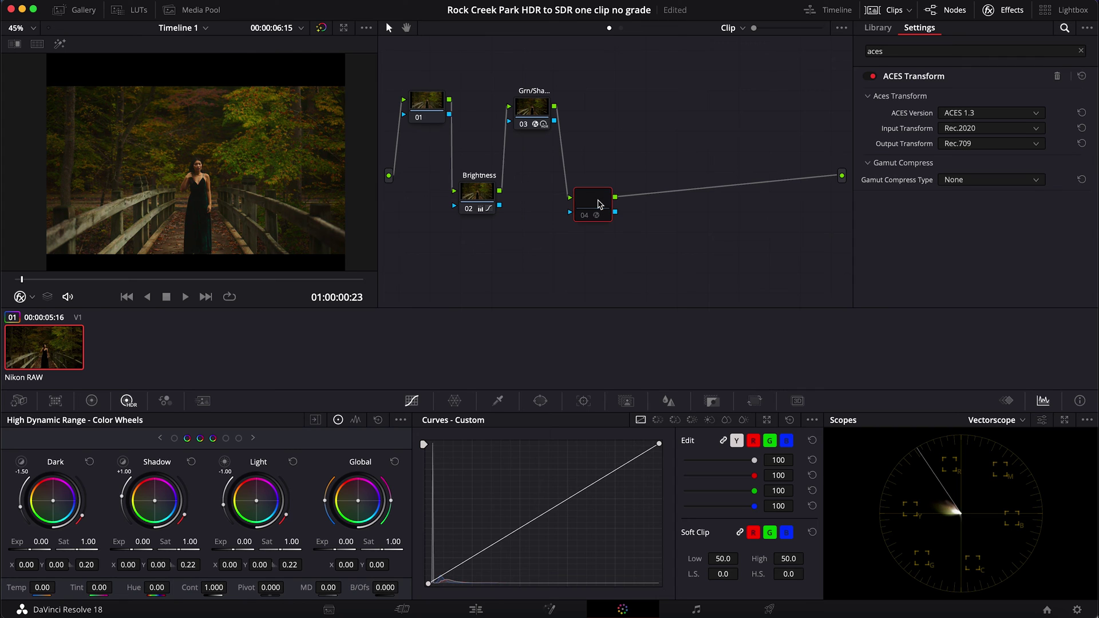
{"action": "key", "text": "super+d"}
{"action": "key", "text": "super+d"}
{"action": "key", "text": "super+d"}
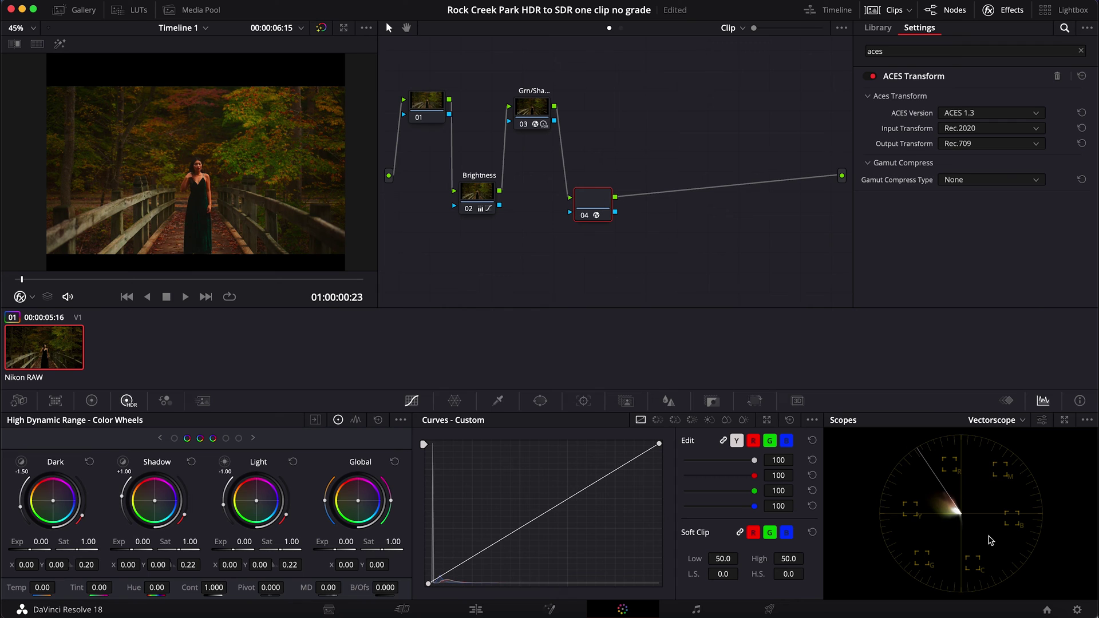
{"action": "key", "text": "super+d"}
{"action": "key", "text": "super+d"}
{"action": "key", "text": "super+d"}
{"action": "key", "text": "super+d"}
{"action": "key", "text": "super+d"}
{"action": "key", "text": "super+d"}
{"action": "scroll", "coordinate": [194, 175], "scroll_direction": "up", "scroll_amount": 6}
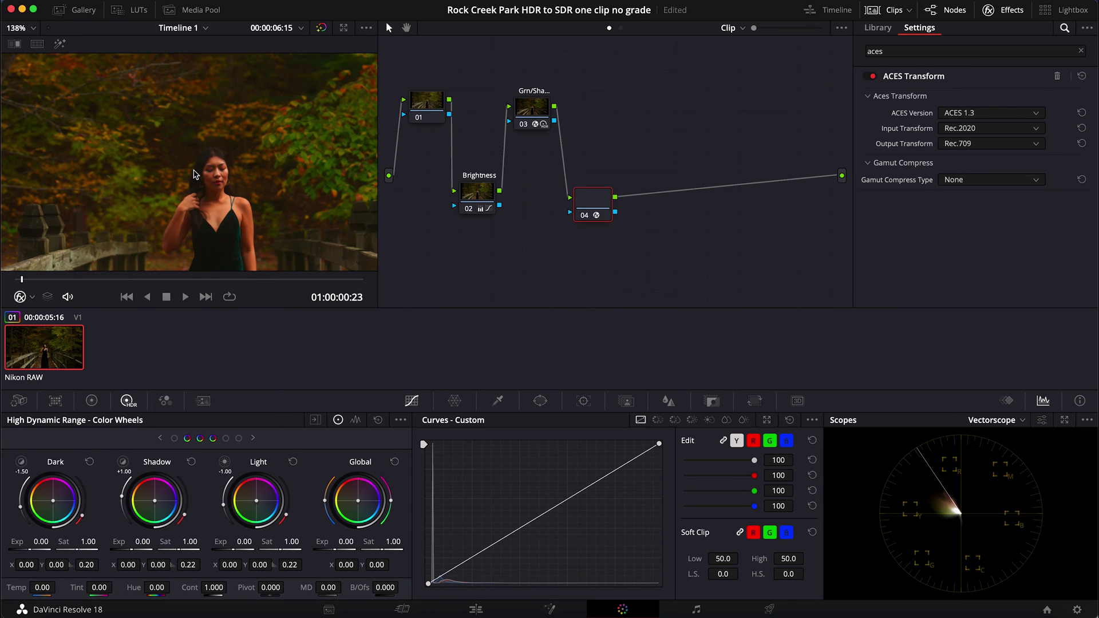
{"action": "scroll", "coordinate": [193, 175], "scroll_direction": "up", "scroll_amount": 3}
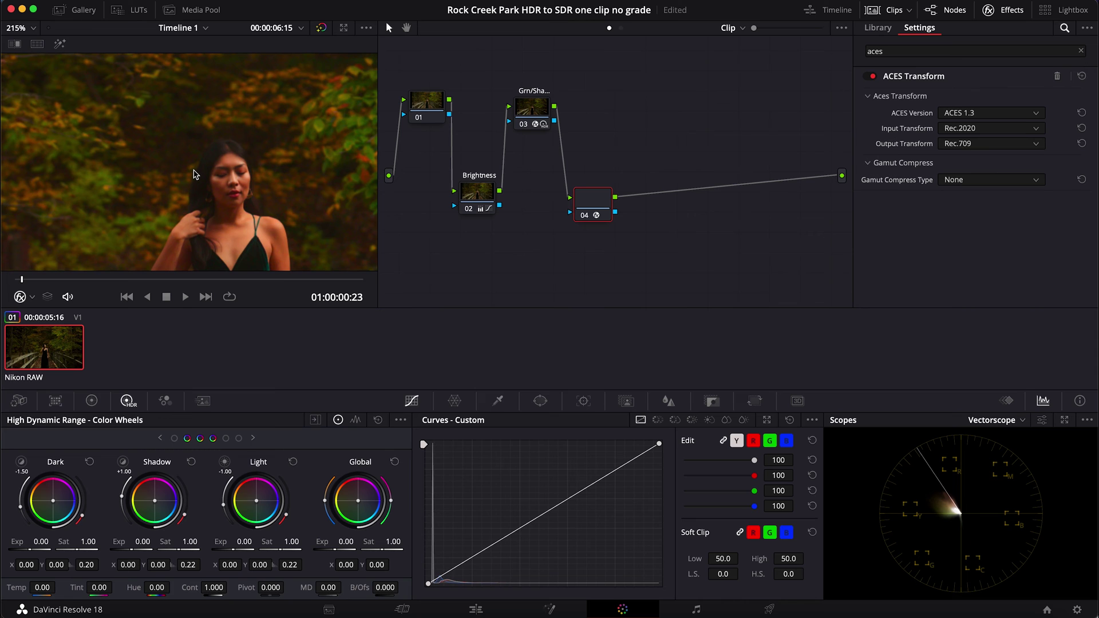
{"action": "scroll", "coordinate": [194, 174], "scroll_direction": "up", "scroll_amount": 4}
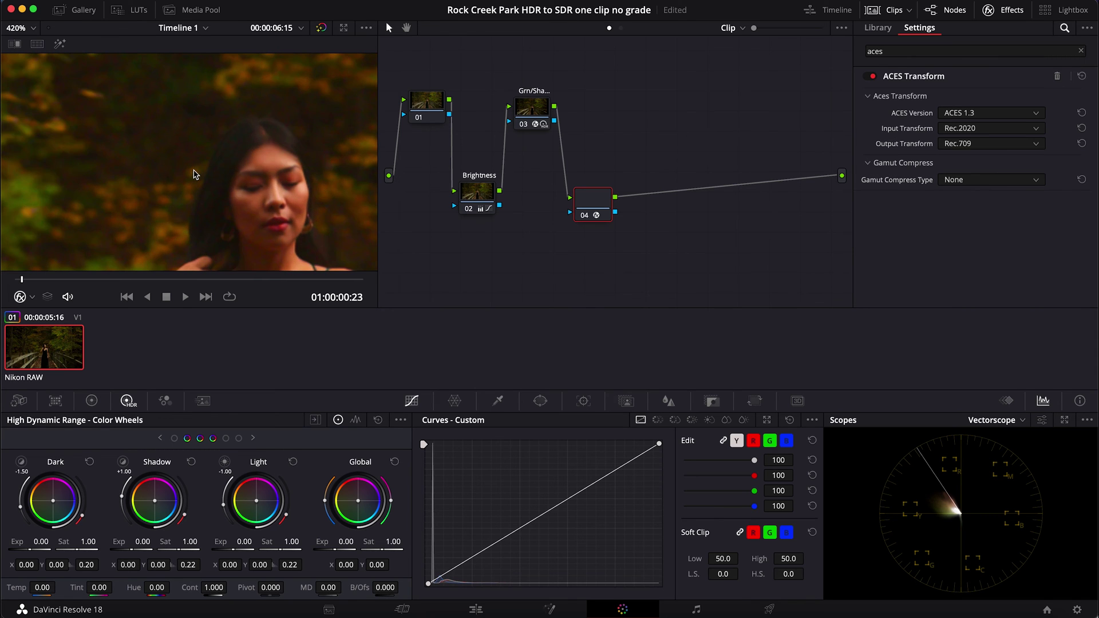
{"action": "scroll", "coordinate": [194, 174], "scroll_direction": "down", "scroll_amount": 7}
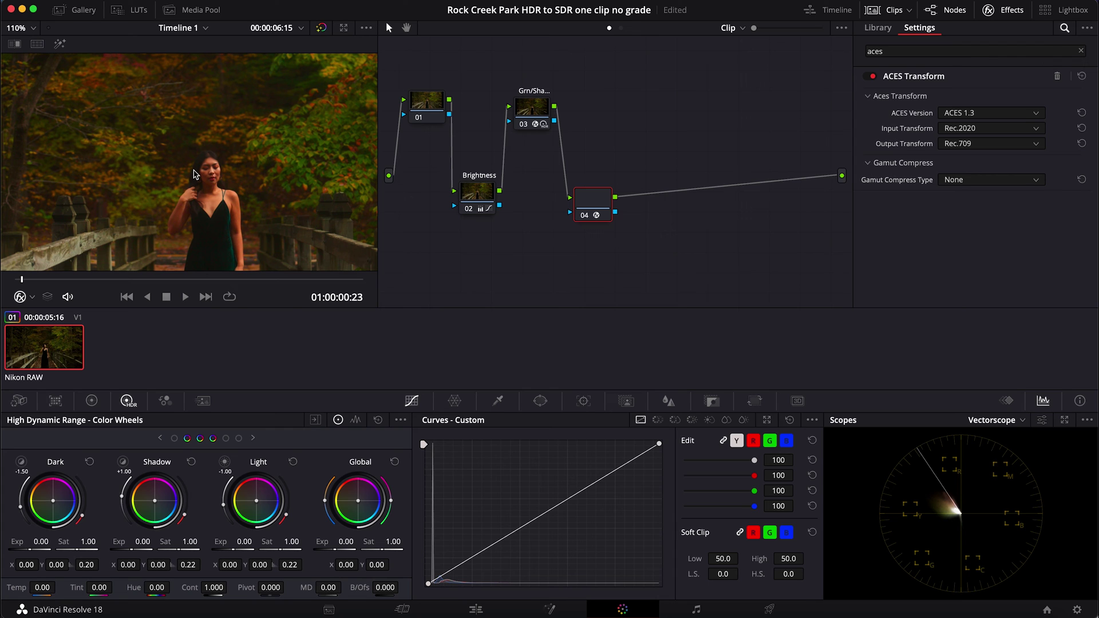
{"action": "key", "text": "alt+s"}
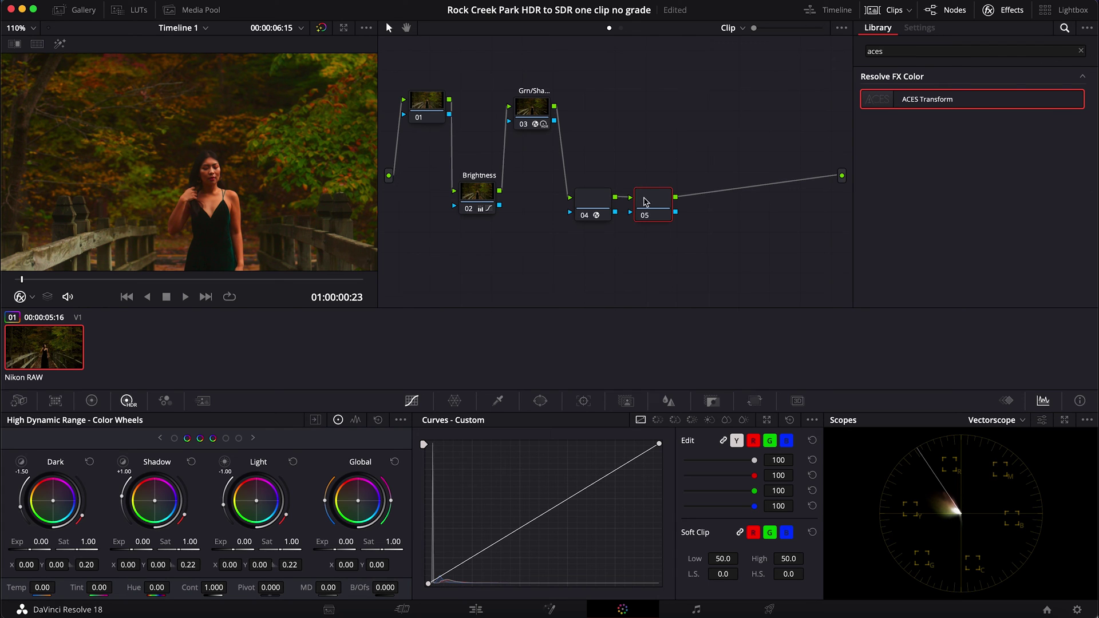
Step: Move node 05 up above node 04's level and label it 'NR'
{"action": "left_click_drag", "start_coordinate": [656, 209], "coordinate": [655, 122]}
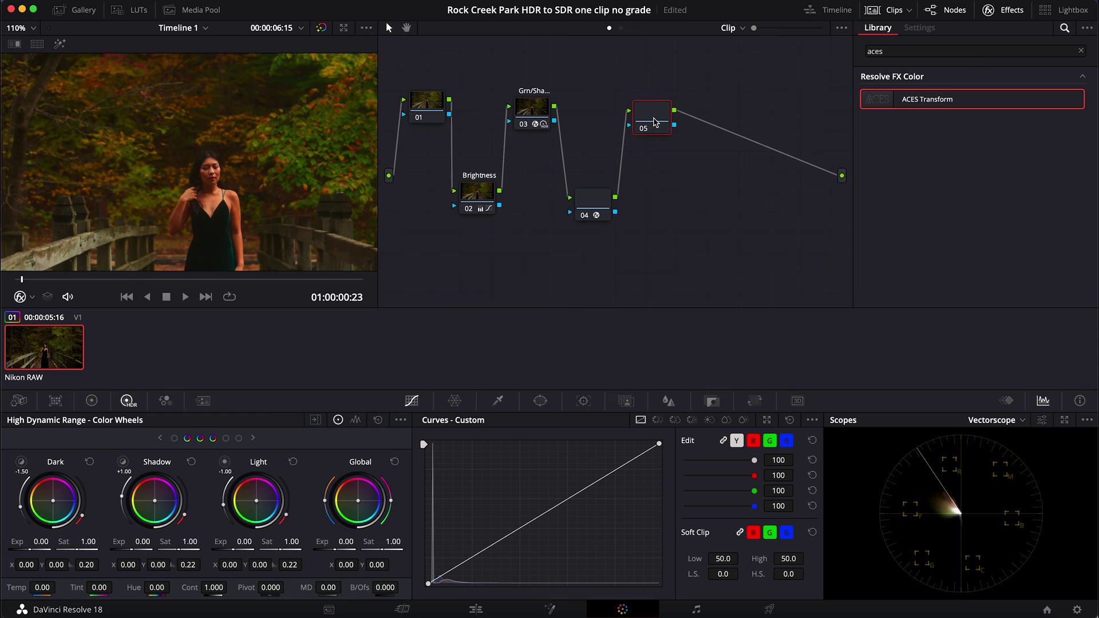
{"action": "right_click", "coordinate": [655, 122]}
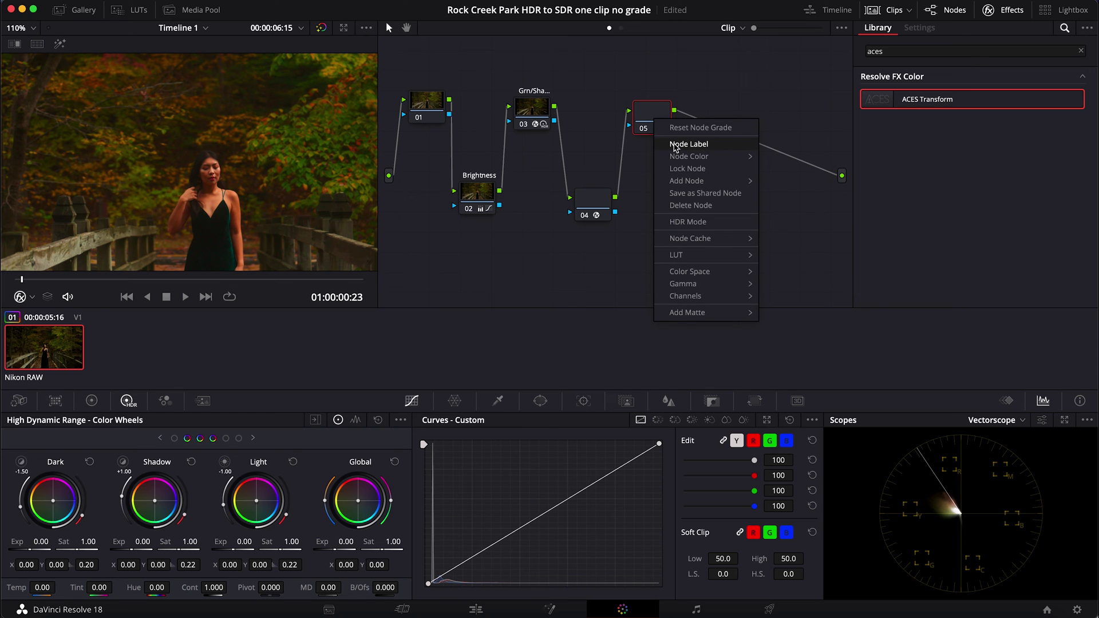
{"action": "left_click", "coordinate": [674, 145]}
{"action": "type", "text": "NR"}
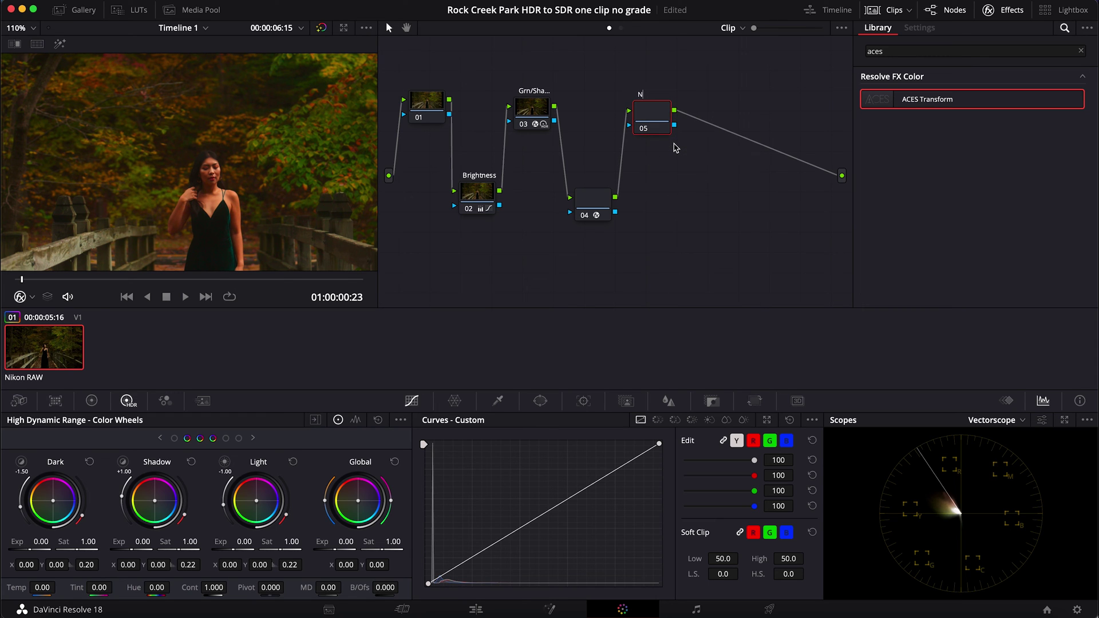
{"action": "key", "text": "Return"}
Step: Set the NR node's temporal noise reduction to 2 frames with a Luma threshold of 25
{"action": "left_click", "coordinate": [203, 402]}
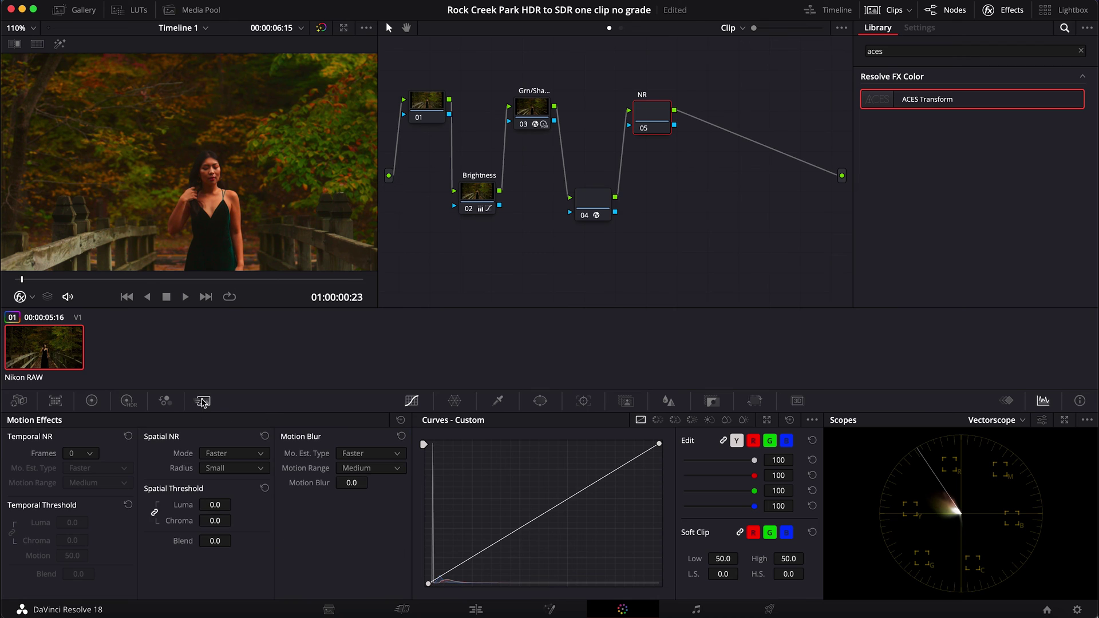
{"action": "left_click", "coordinate": [90, 455]}
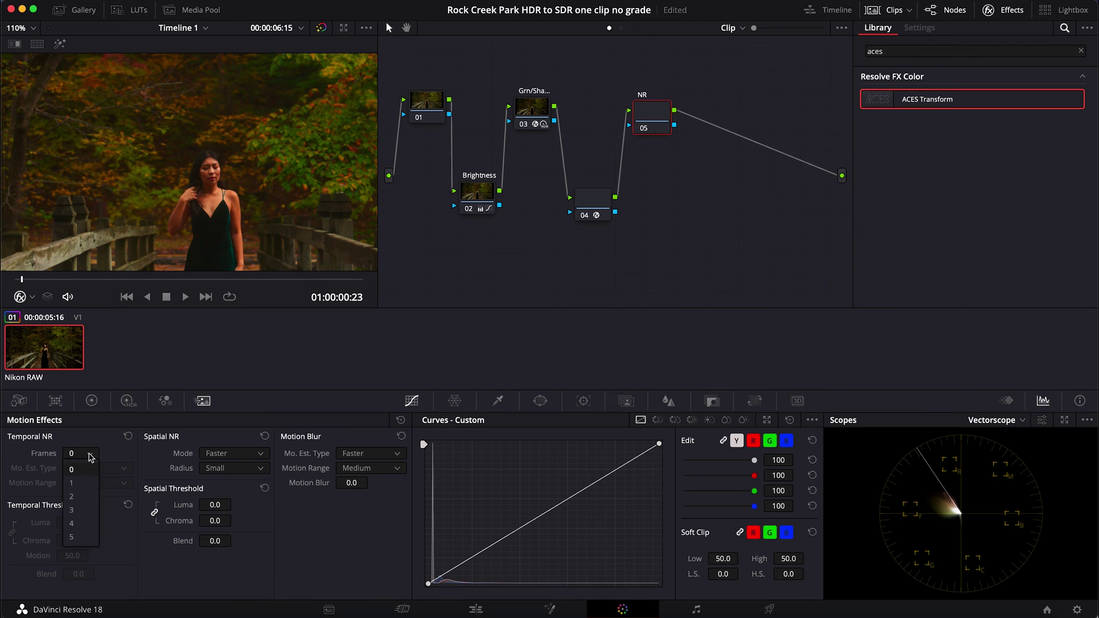
{"action": "left_click", "coordinate": [81, 498]}
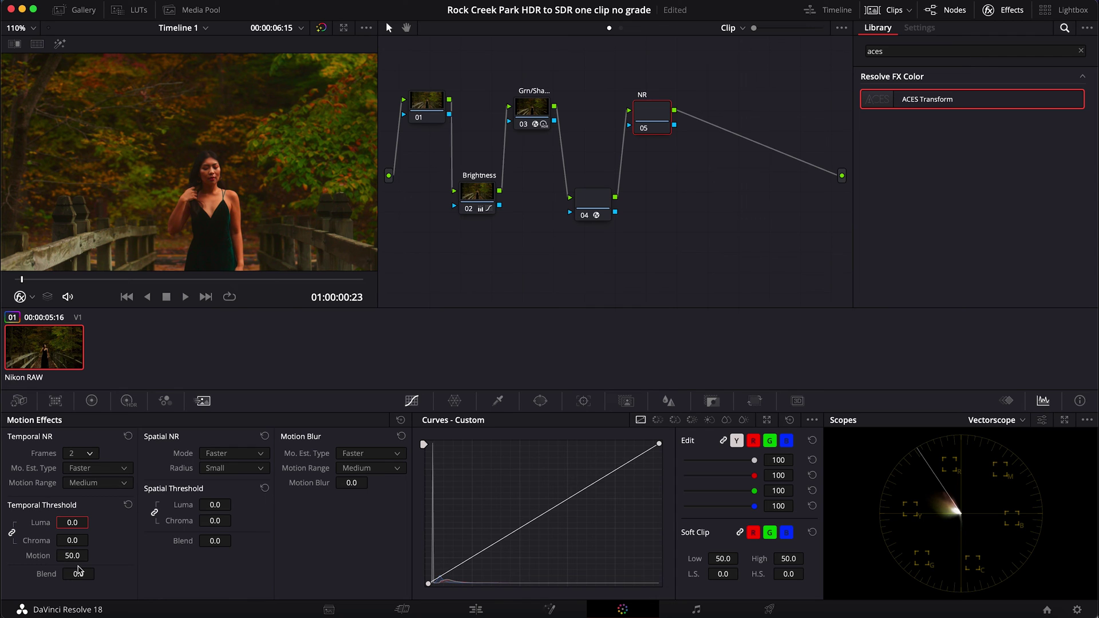
{"action": "type", "text": "2"}
{"action": "key", "text": "Return"}
{"action": "type", "text": "5"}
{"action": "key", "text": "Return"}
Step: Toggle the NR node off and on to compare, then fit the whole frame in the viewer
{"action": "scroll", "coordinate": [174, 124], "scroll_direction": "up", "scroll_amount": 4}
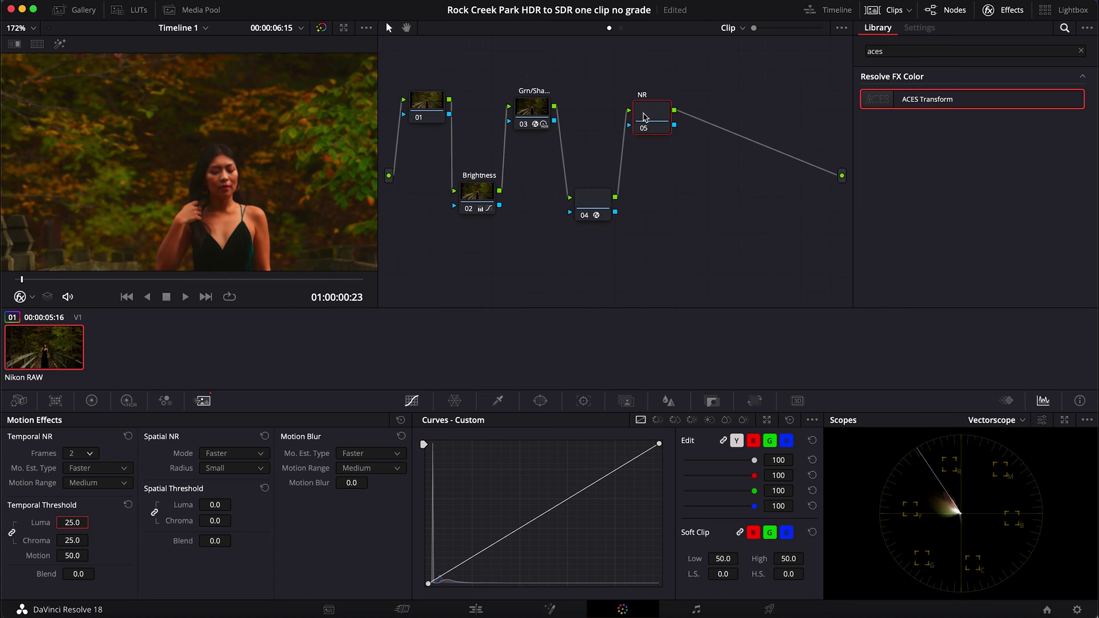
{"action": "key", "text": "super+d"}
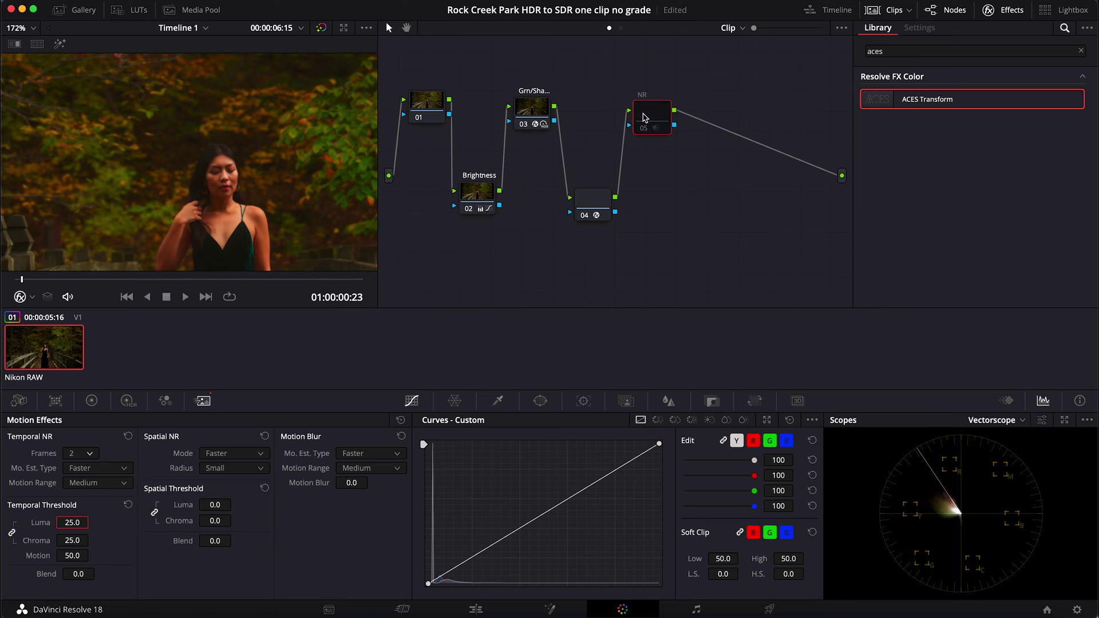
{"action": "key", "text": "super+d"}
{"action": "key", "text": "super+d"}
{"action": "key", "text": "super+d"}
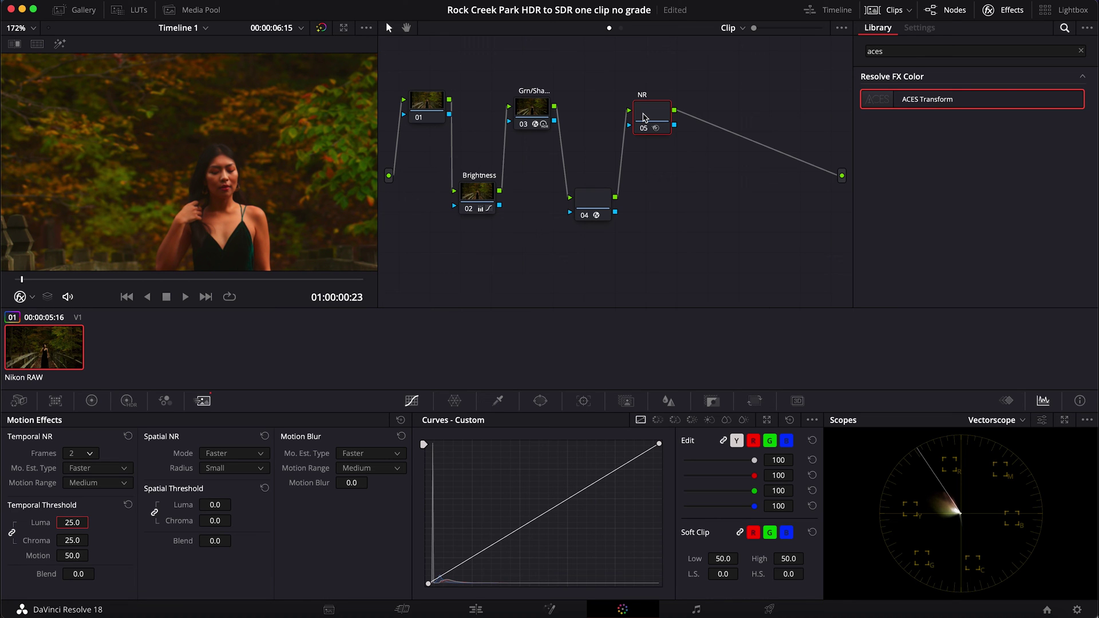
{"action": "key", "text": "shift+z"}
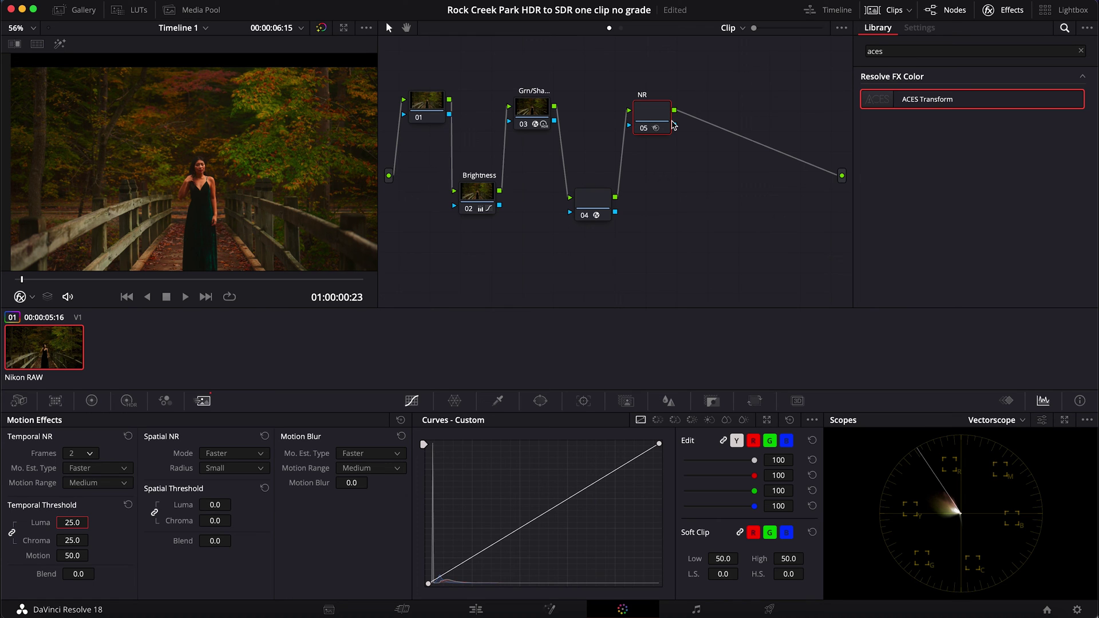
Step: Add serial node 06 after the NR node and label it 'Green'
{"action": "key", "text": "alt+s"}
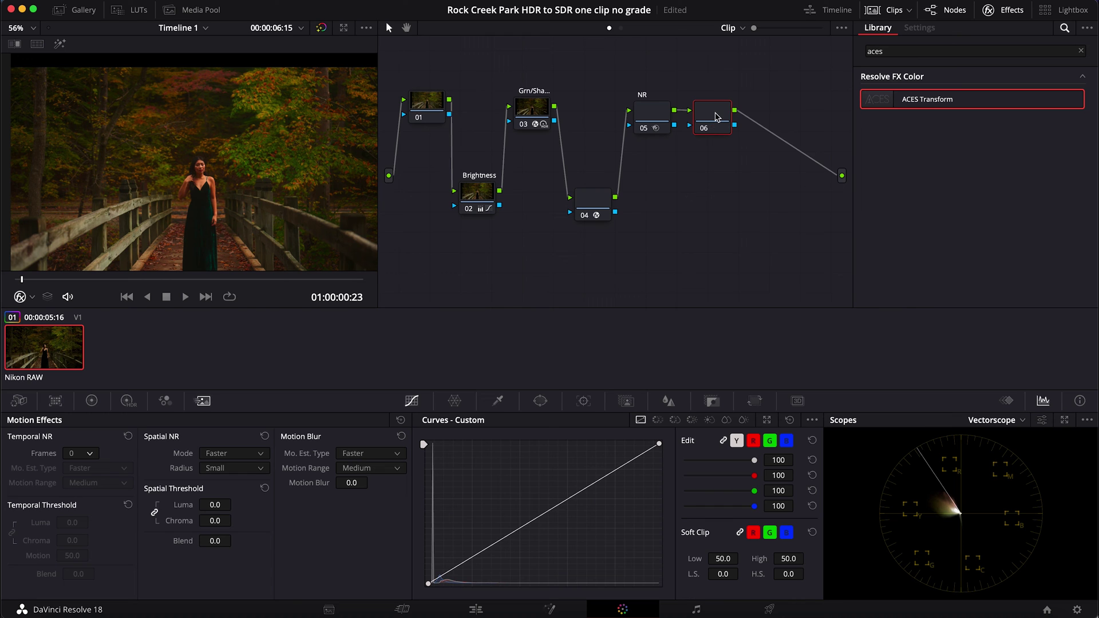
{"action": "left_click_drag", "start_coordinate": [716, 116], "coordinate": [721, 120]}
{"action": "right_click", "coordinate": [721, 118]}
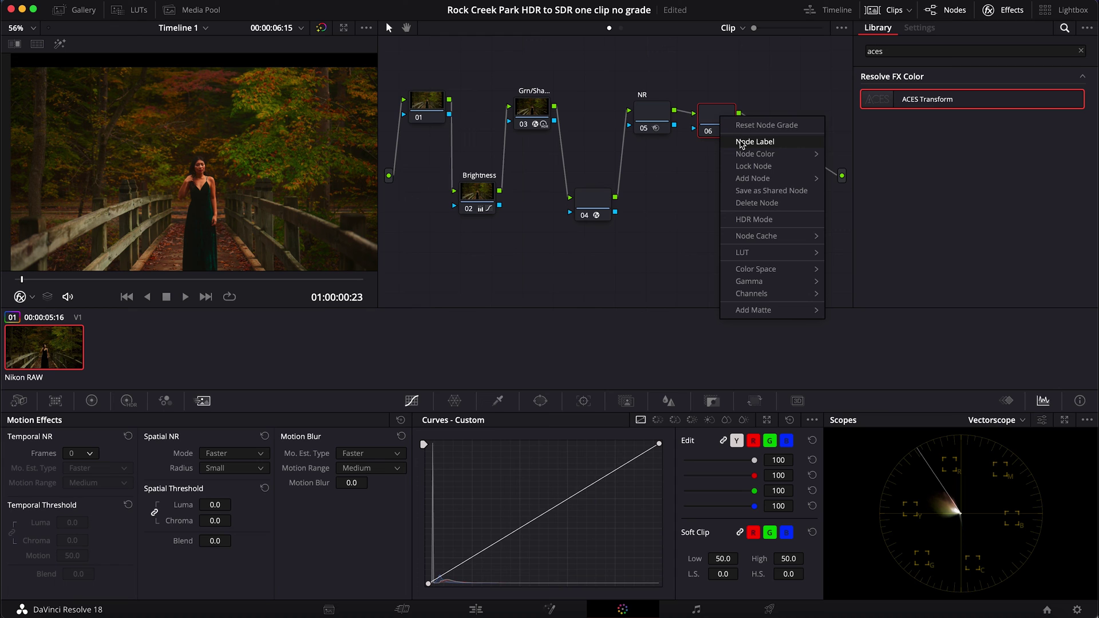
{"action": "left_click", "coordinate": [741, 142]}
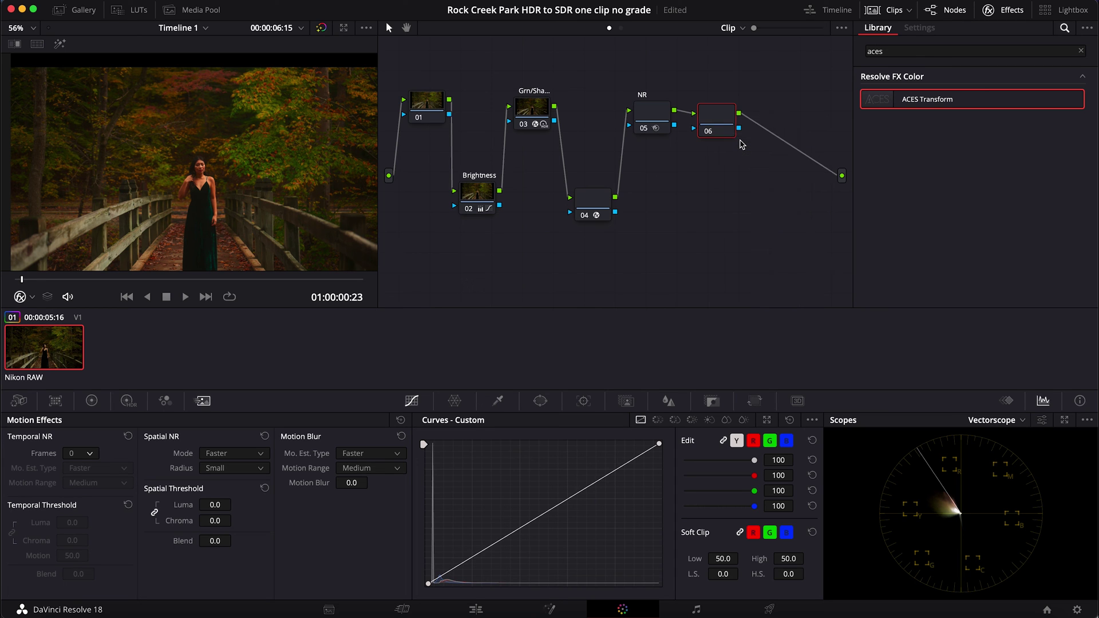
{"action": "type", "text": "Green"}
{"action": "key", "text": "Return"}
{"action": "left_click", "coordinate": [462, 405]}
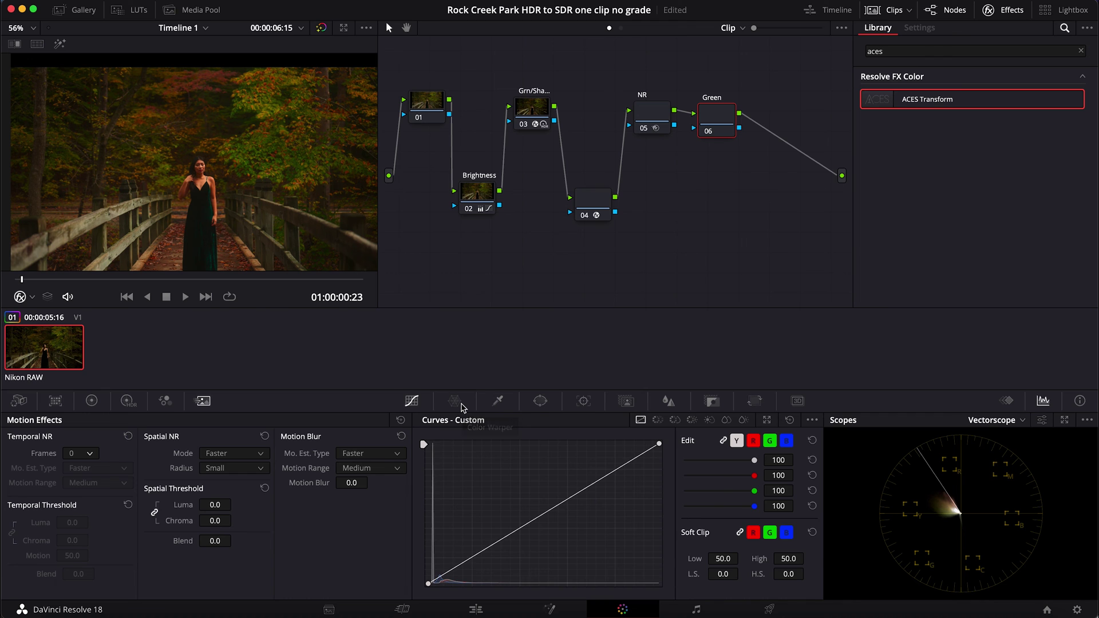
Step: Switch the curves to Hue vs Lum and raise a point sampled from the foliage green
{"action": "left_click", "coordinate": [417, 402]}
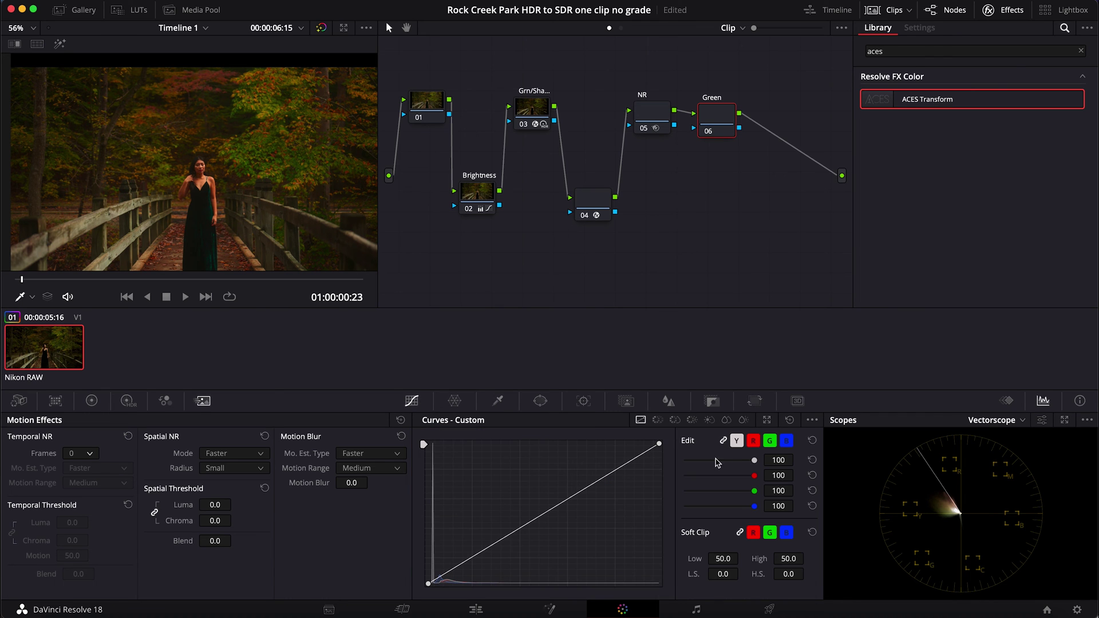
{"action": "left_click", "coordinate": [693, 421]}
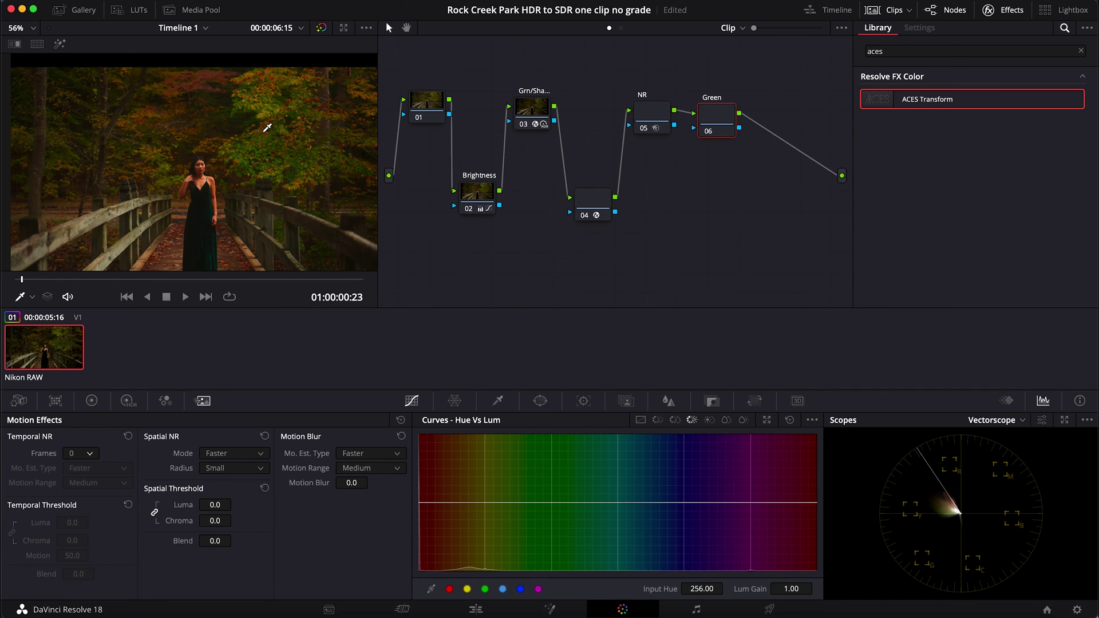
{"action": "scroll", "coordinate": [267, 128], "scroll_direction": "up", "scroll_amount": 2}
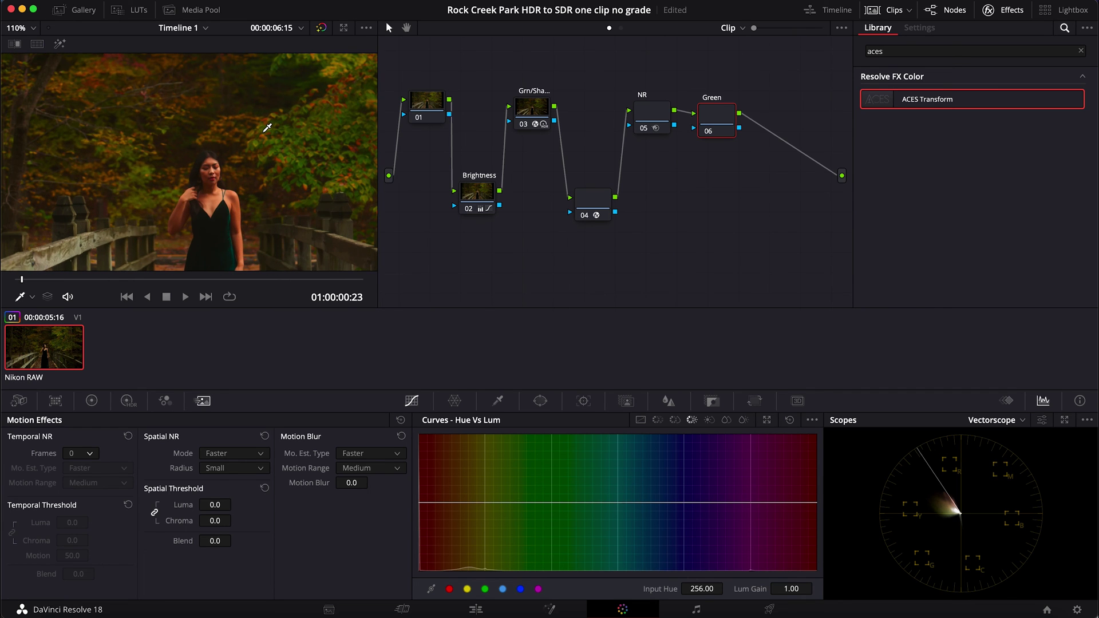
{"action": "scroll", "coordinate": [267, 127], "scroll_direction": "right", "scroll_amount": 3}
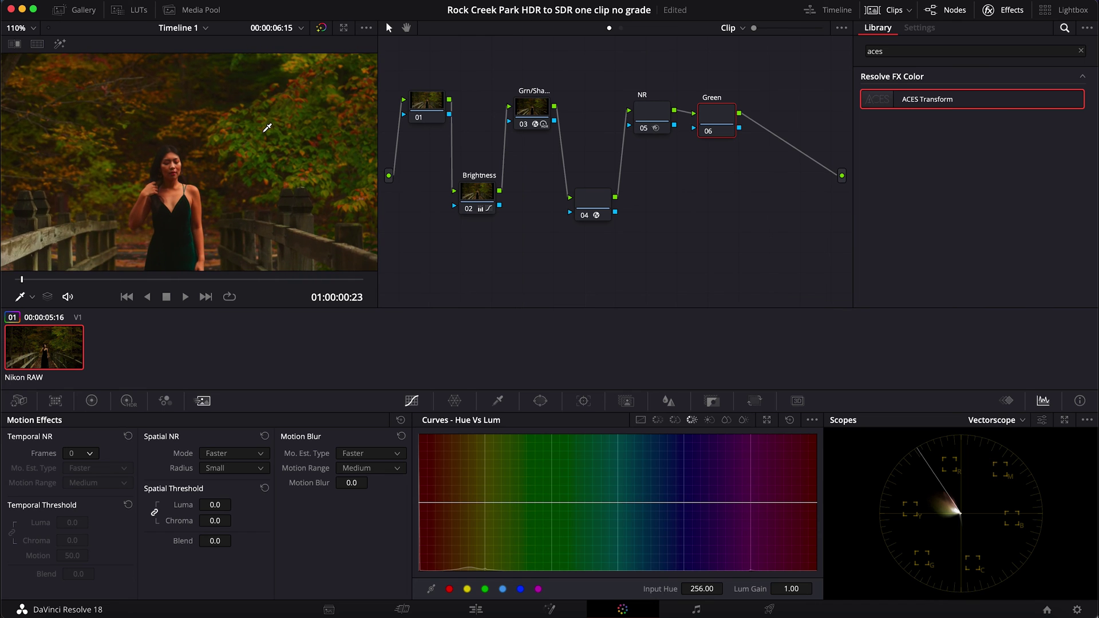
{"action": "scroll", "coordinate": [267, 128], "scroll_direction": "right", "scroll_amount": 3}
{"action": "scroll", "coordinate": [264, 126], "scroll_direction": "up", "scroll_amount": 1}
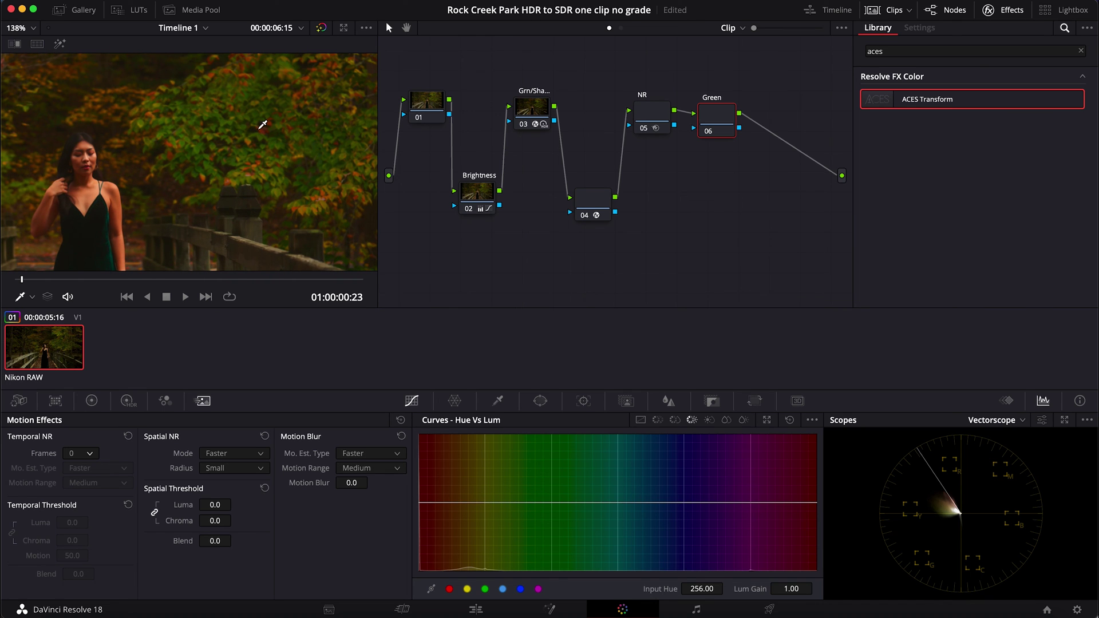
{"action": "scroll", "coordinate": [220, 147], "scroll_direction": "up", "scroll_amount": 3}
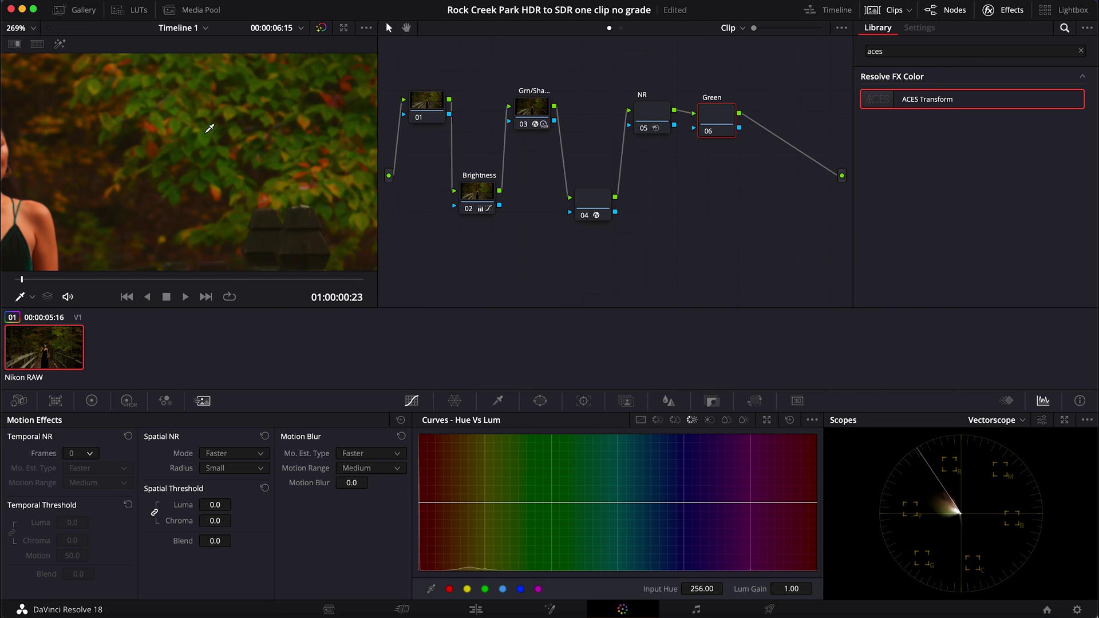
{"action": "left_click", "coordinate": [209, 129]}
{"action": "left_click_drag", "start_coordinate": [504, 503], "coordinate": [506, 459]}
Step: Compare the Green node on and off and lift the greens further to Lum Gain 1.70
{"action": "key", "text": "shift+z"}
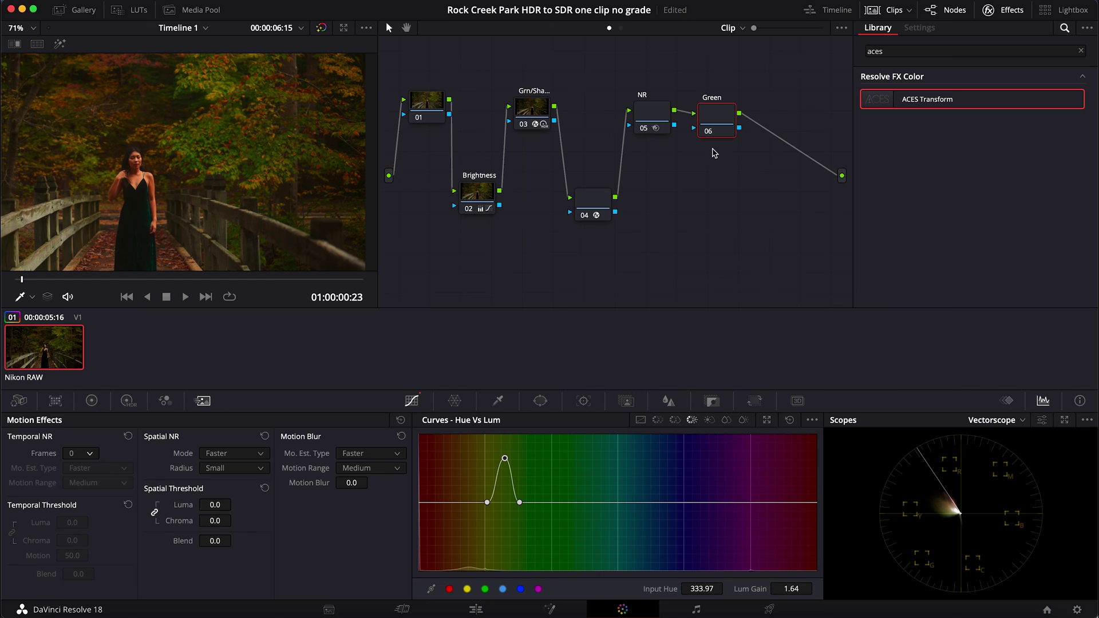
{"action": "key", "text": "super+d"}
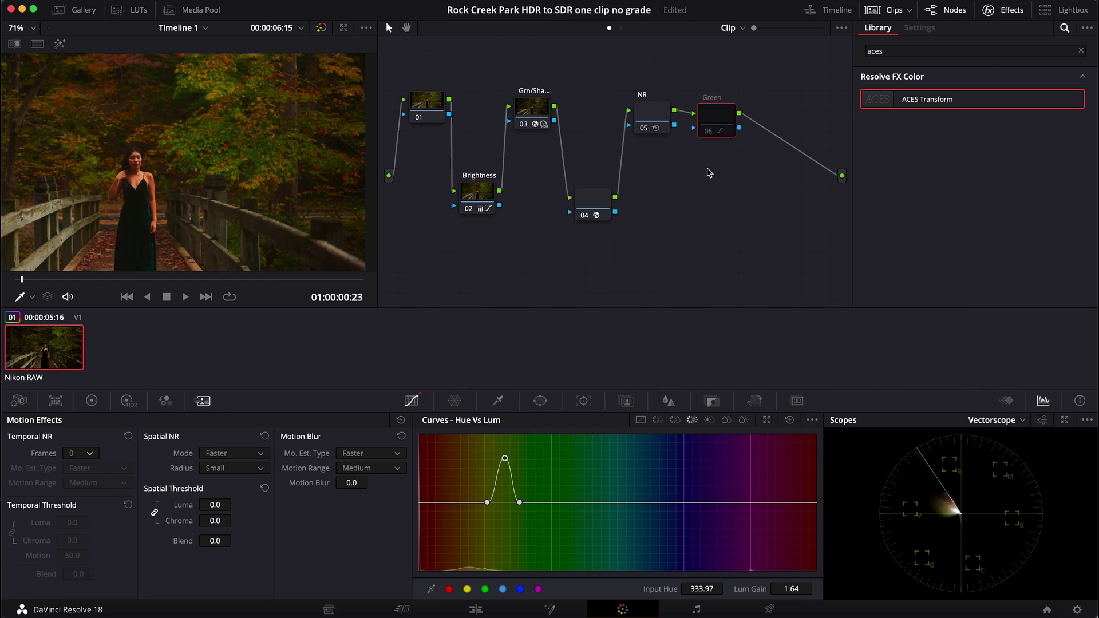
{"action": "key", "text": "super+d"}
{"action": "key", "text": "super+d"}
{"action": "key", "text": "super+d"}
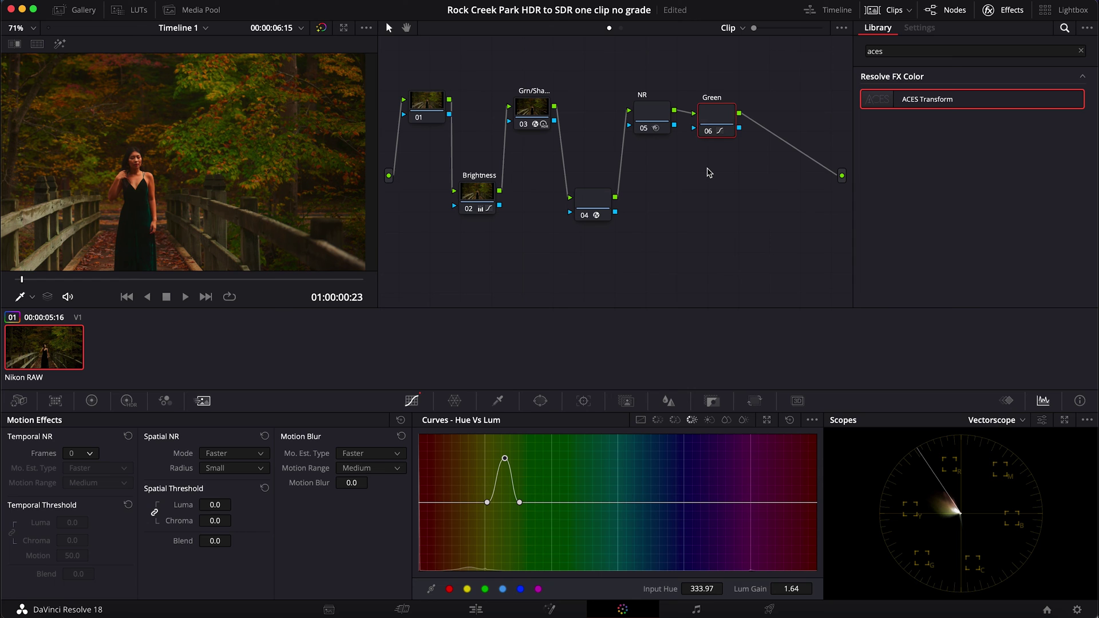
{"action": "key", "text": "shift+z"}
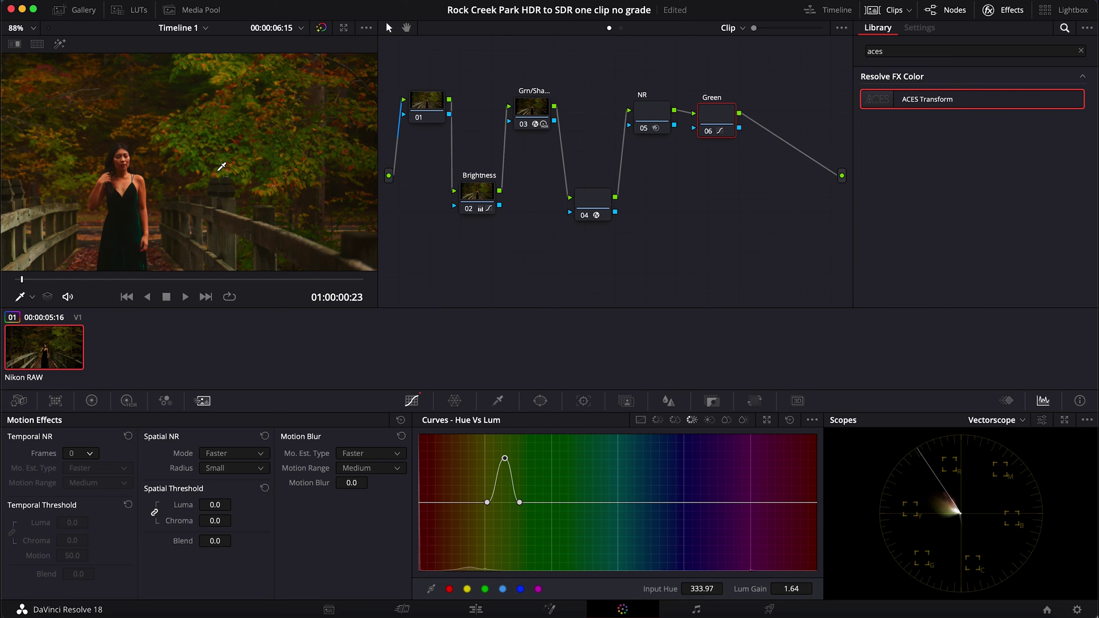
{"action": "scroll", "coordinate": [221, 166], "scroll_direction": "up", "scroll_amount": 5}
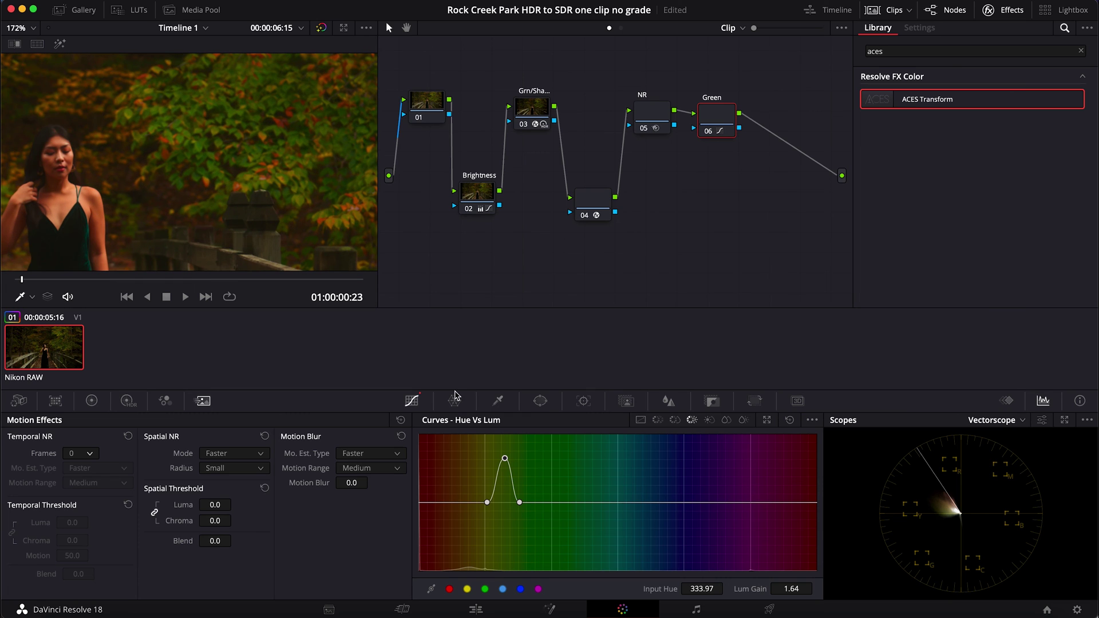
{"action": "left_click_drag", "start_coordinate": [505, 459], "coordinate": [505, 456]}
{"action": "key", "text": "ctrl+d"}
{"action": "key", "text": "ctrl+d"}
{"action": "key", "text": "ctrl+d"}
{"action": "key", "text": "ctrl+d"}
{"action": "key", "text": "ctrl+d"}
{"action": "key", "text": "ctrl+d"}
{"action": "key", "text": "ctrl+d"}
{"action": "key", "text": "ctrl+d"}
{"action": "key", "text": "ctrl+d"}
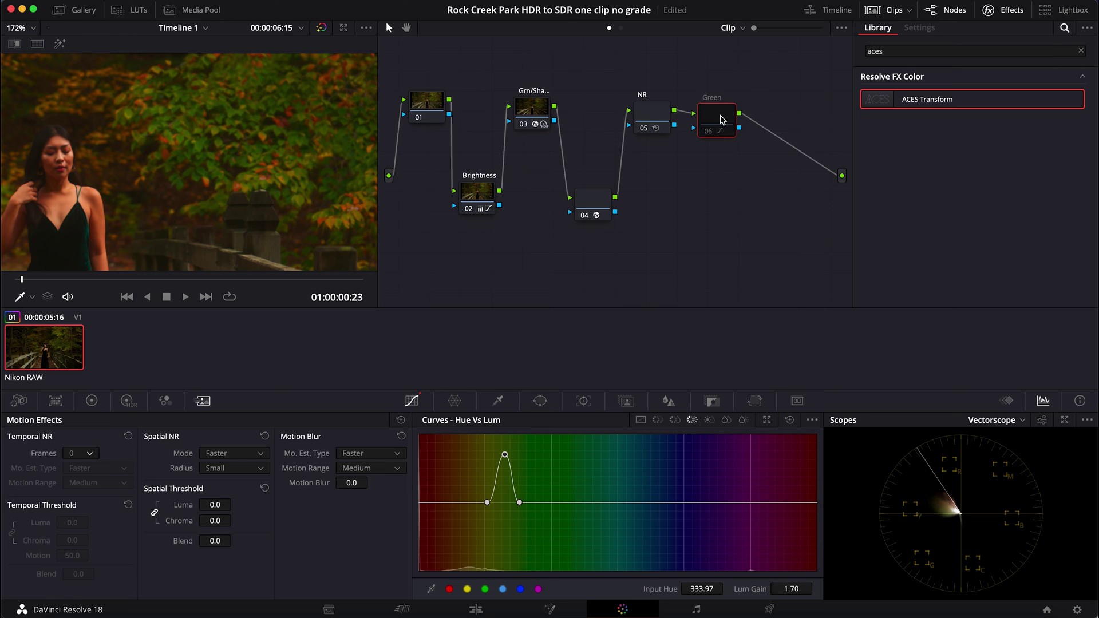
{"action": "key", "text": "ctrl+d"}
{"action": "key", "text": "super+minus"}
{"action": "key", "text": "super+minus"}
{"action": "key", "text": "super+minus"}
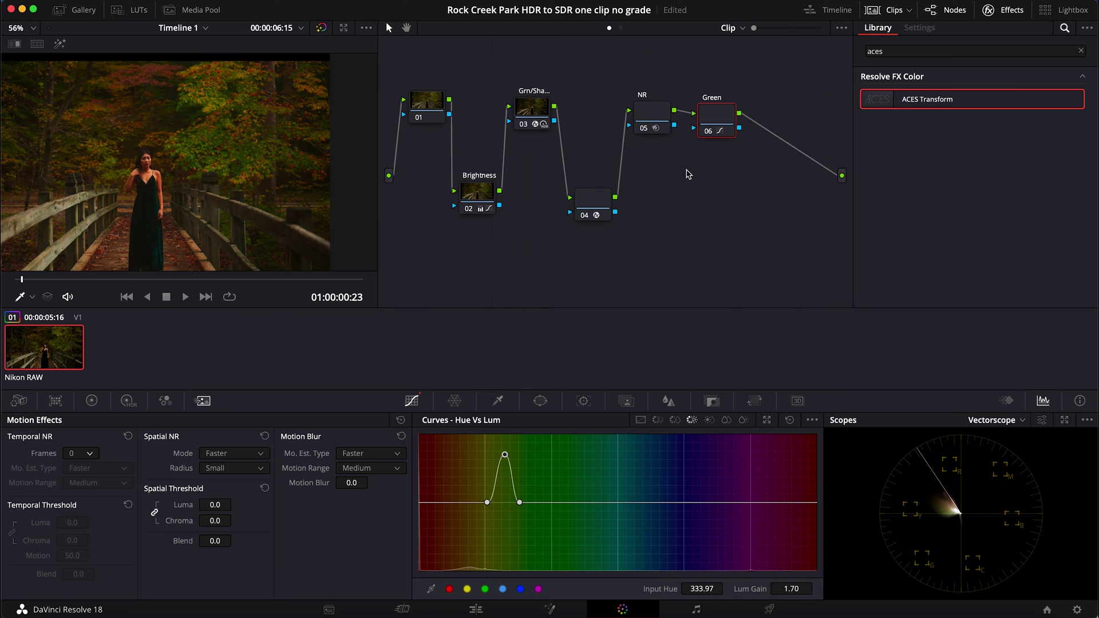
Step: Add serial node 07 after Green, label it 'Yellow', and save the project
{"action": "key", "text": "alt+s"}
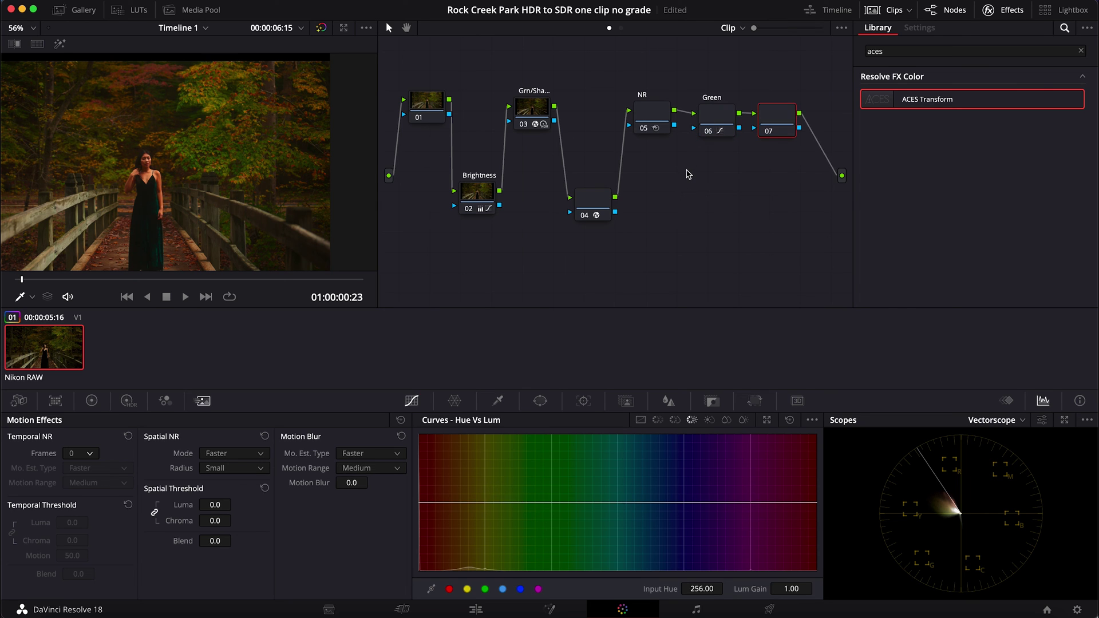
{"action": "right_click", "coordinate": [779, 118]}
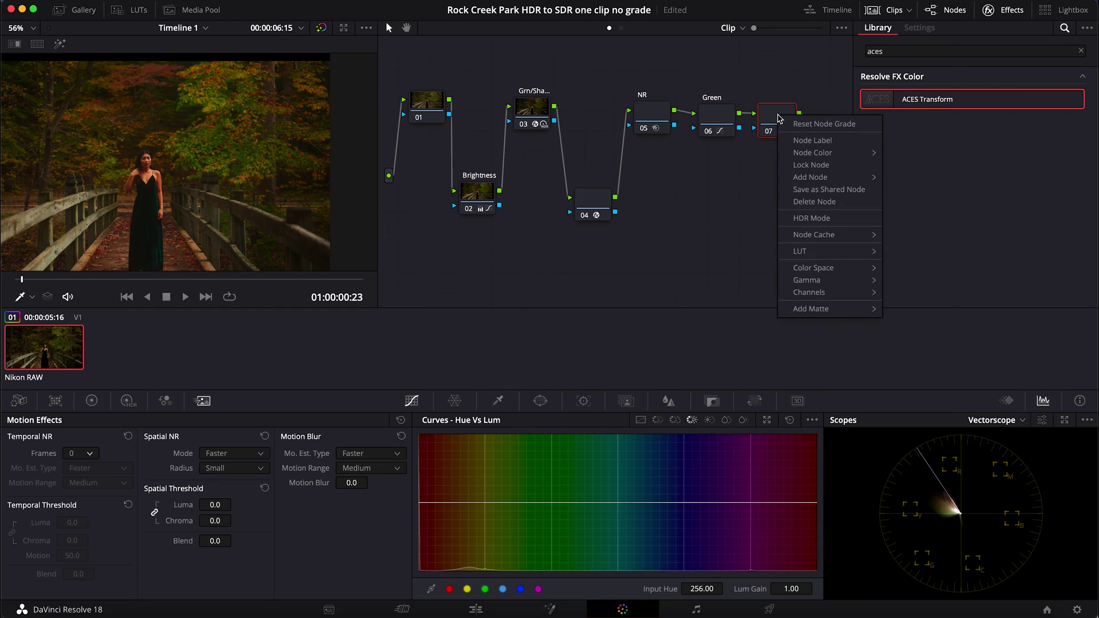
{"action": "left_click", "coordinate": [806, 143]}
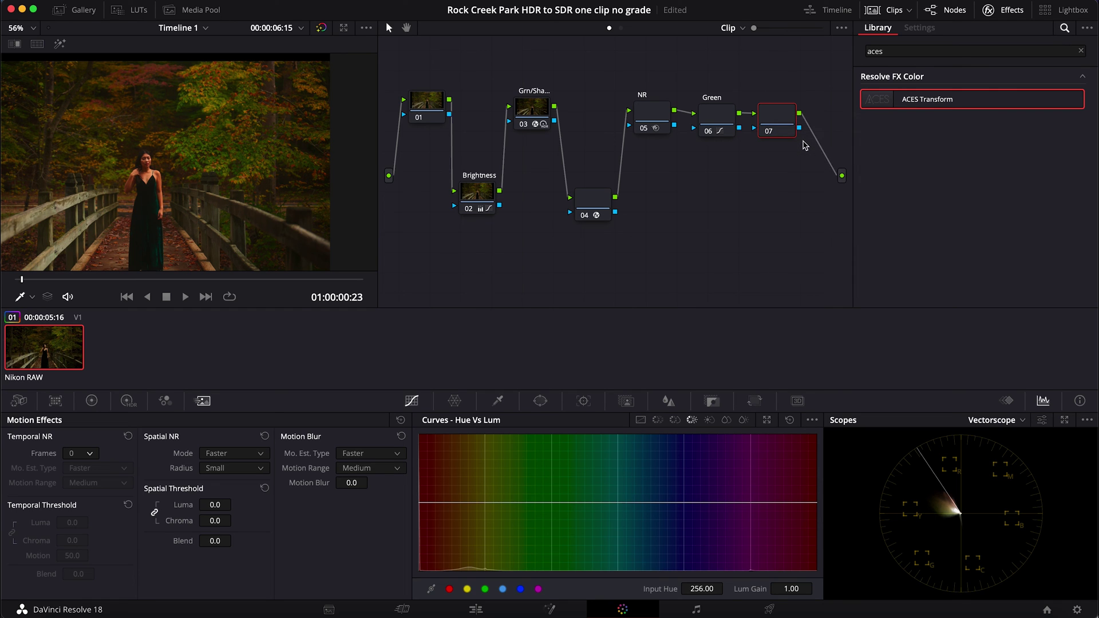
{"action": "type", "text": "Yellow"}
{"action": "key", "text": "Return"}
{"action": "key", "text": "super+s"}
Step: Sample the yellow-orange foliage in the viewer to place points on the Hue vs Lum curve
{"action": "scroll", "coordinate": [202, 244], "scroll_direction": "up", "scroll_amount": 5}
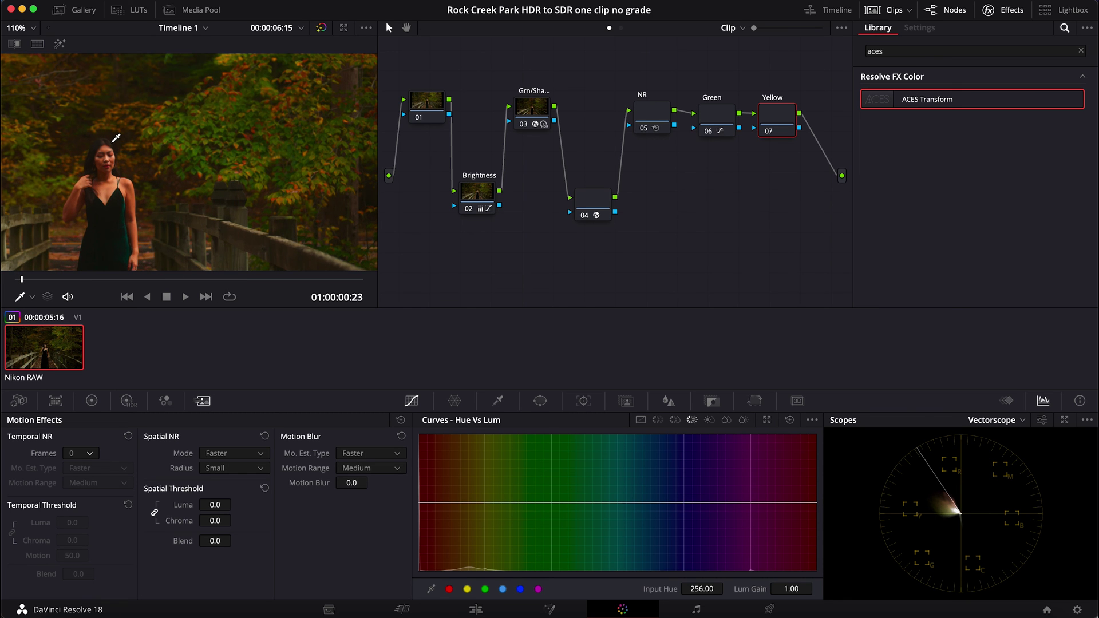
{"action": "scroll", "coordinate": [116, 138], "scroll_direction": "up", "scroll_amount": 10}
{"action": "scroll", "coordinate": [116, 138], "scroll_direction": "up", "scroll_amount": 5}
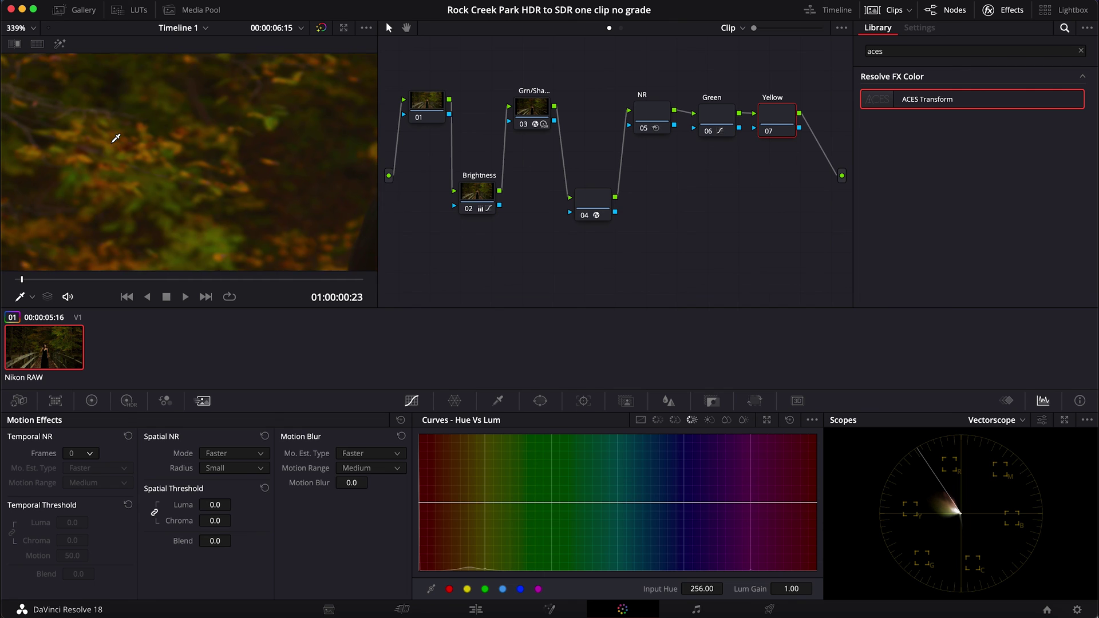
{"action": "left_click", "coordinate": [177, 145]}
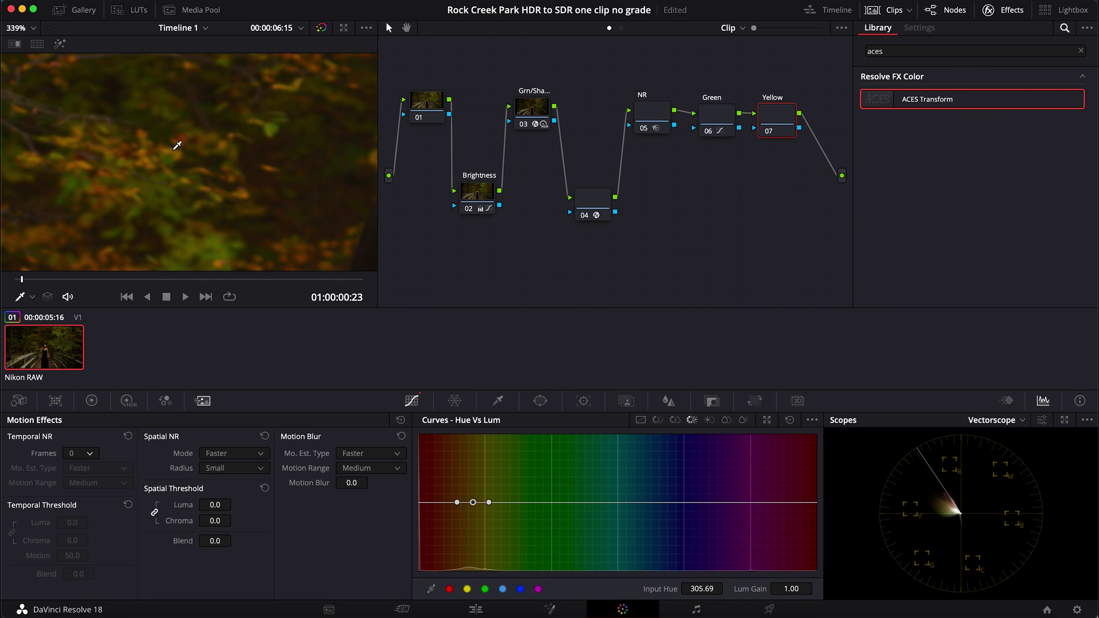
{"action": "scroll", "coordinate": [177, 145], "scroll_direction": "down", "scroll_amount": 8}
{"action": "scroll", "coordinate": [177, 146], "scroll_direction": "down", "scroll_amount": 4}
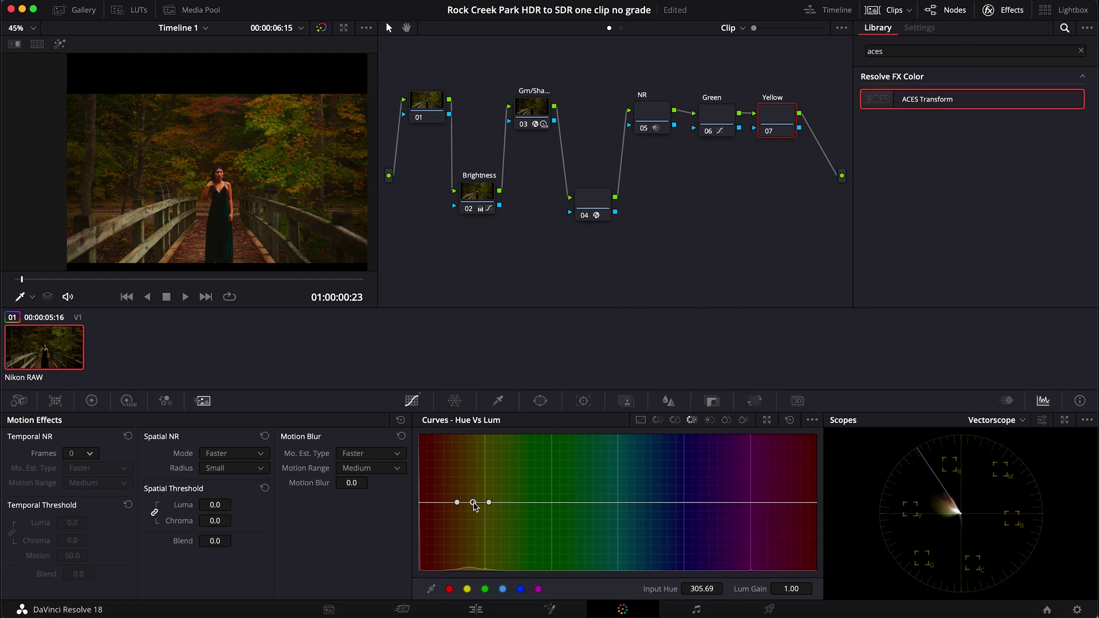
Step: Raise the yellow-orange Hue vs Lum point to Lum Gain 1.50 and compare the Yellow node on and off
{"action": "left_click_drag", "start_coordinate": [475, 505], "coordinate": [475, 478]}
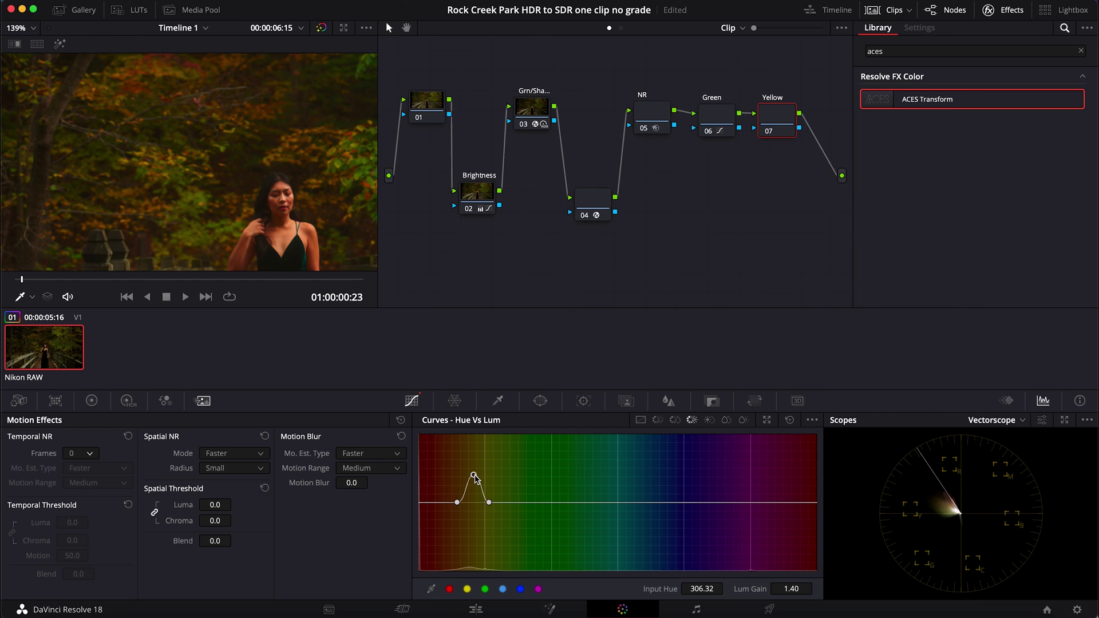
{"action": "left_click_drag", "start_coordinate": [475, 477], "coordinate": [476, 469]}
{"action": "key", "text": "ctrl+d"}
{"action": "key", "text": "ctrl+d"}
{"action": "key", "text": "ctrl+d"}
{"action": "key", "text": "ctrl+d"}
{"action": "key", "text": "ctrl+d"}
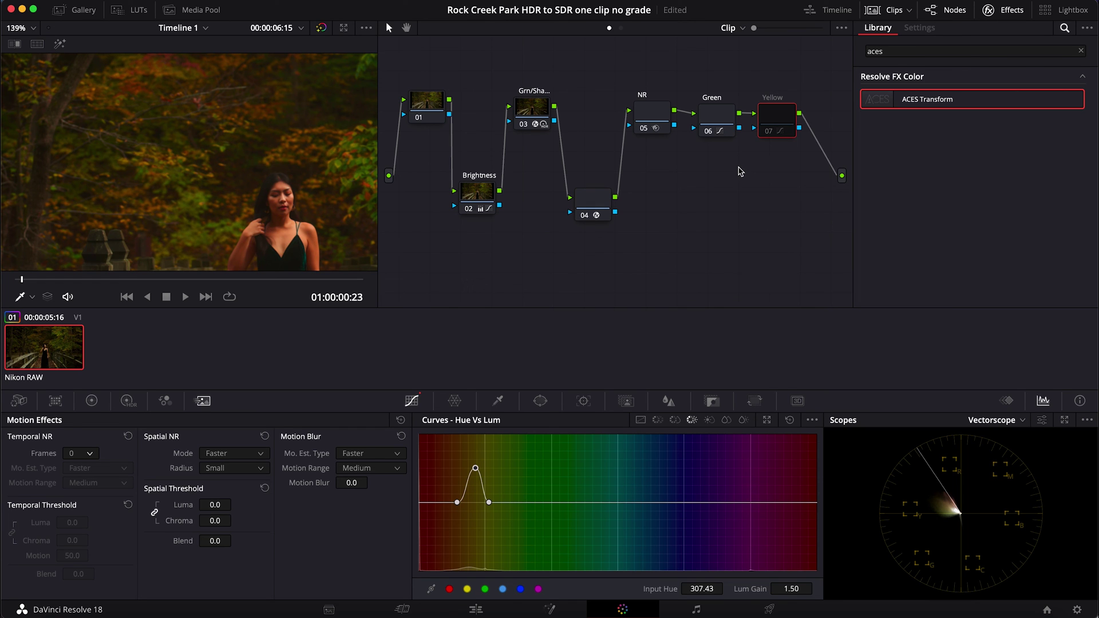
{"action": "key", "text": "ctrl+d"}
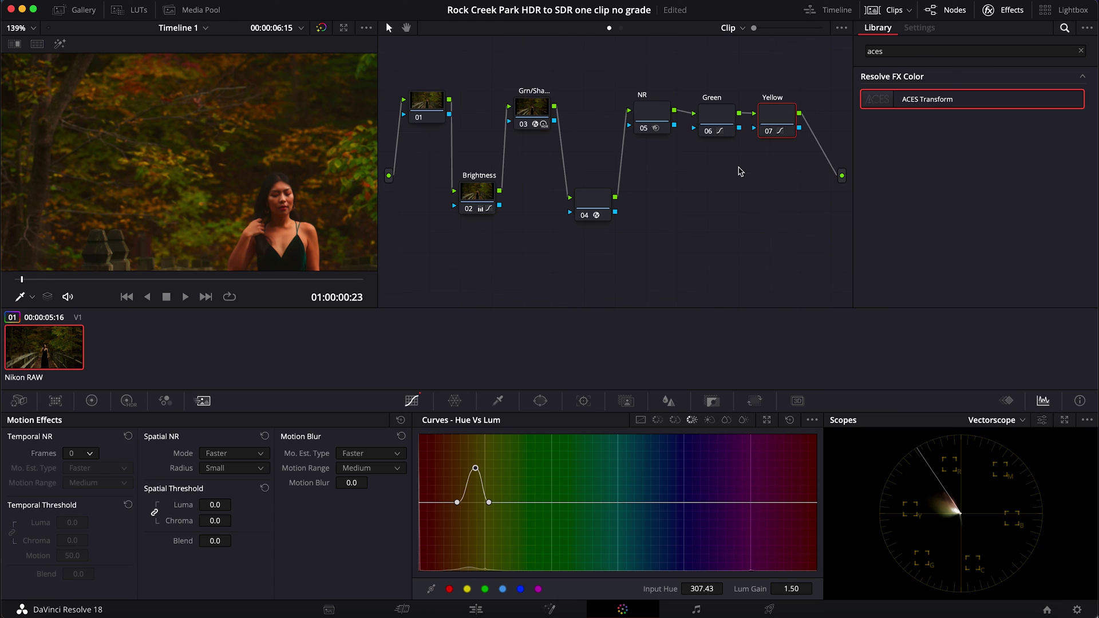
{"action": "key", "text": "ctrl+d"}
{"action": "key", "text": "ctrl+d"}
{"action": "key", "text": "ctrl+d"}
{"action": "key", "text": "ctrl+d"}
{"action": "key", "text": "ctrl+d"}
{"action": "key", "text": "ctrl+d"}
{"action": "key", "text": "ctrl+d"}
{"action": "key", "text": "ctrl+d"}
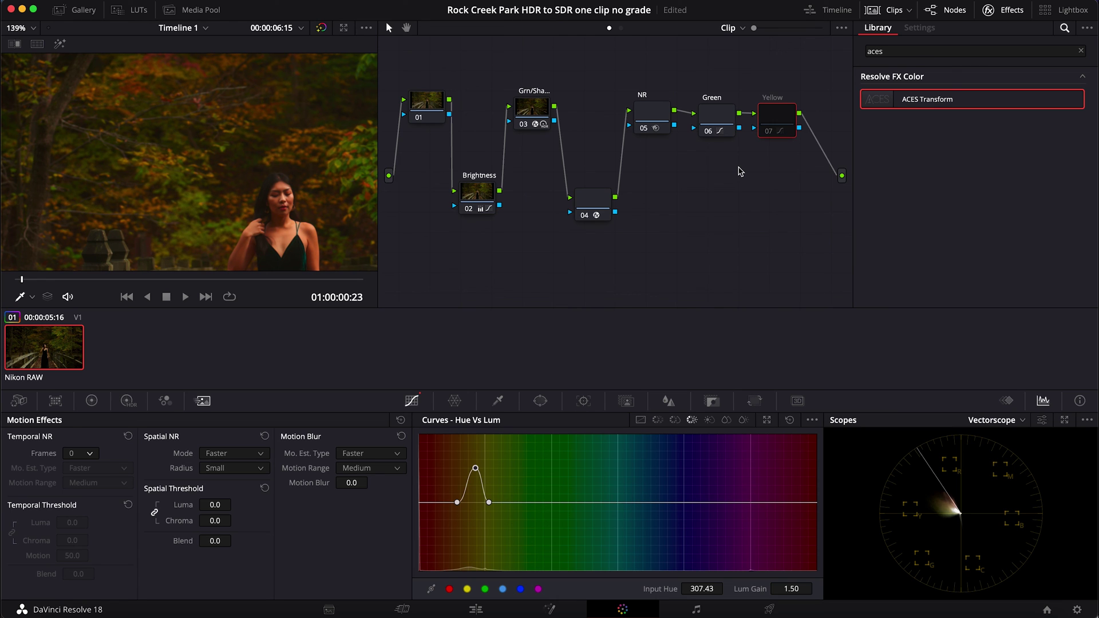
{"action": "key", "text": "shift+z"}
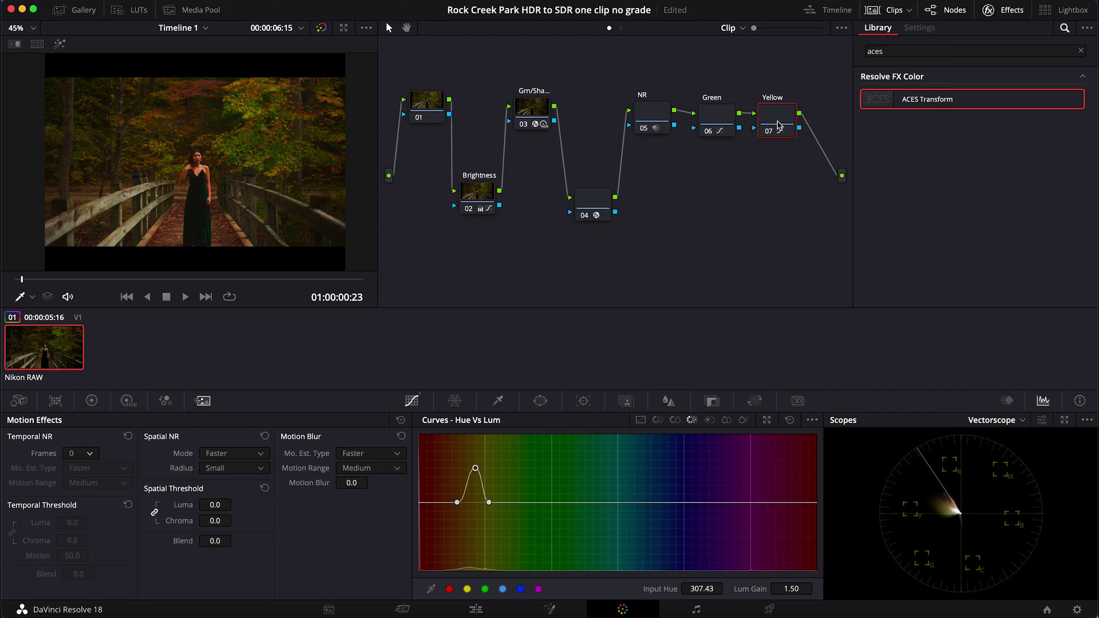
{"action": "key", "text": "ctrl+d"}
{"action": "left_click", "coordinate": [719, 129]}
{"action": "key", "text": "ctrl+d"}
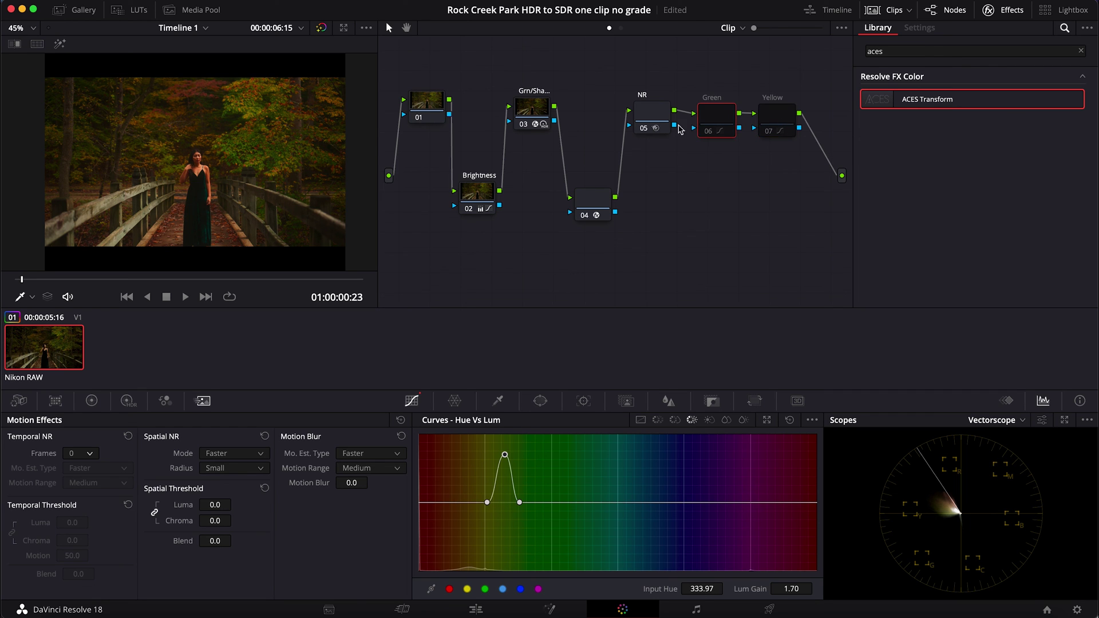
{"action": "left_click", "coordinate": [647, 123]}
{"action": "left_click", "coordinate": [596, 212]}
{"action": "key", "text": "ctrl+d"}
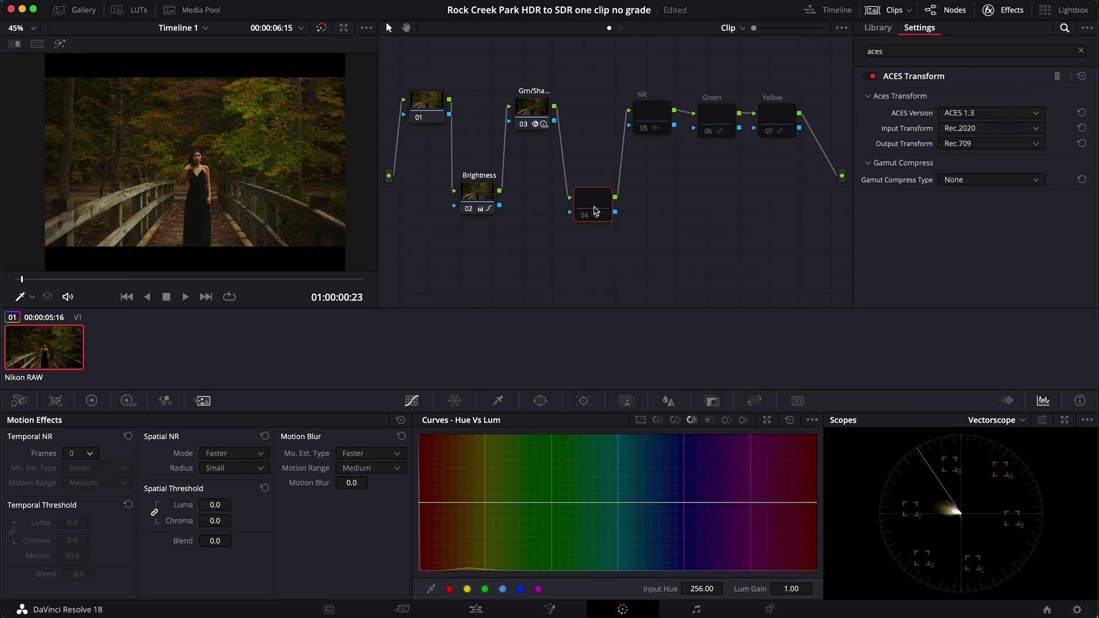
{"action": "left_click", "coordinate": [532, 114]}
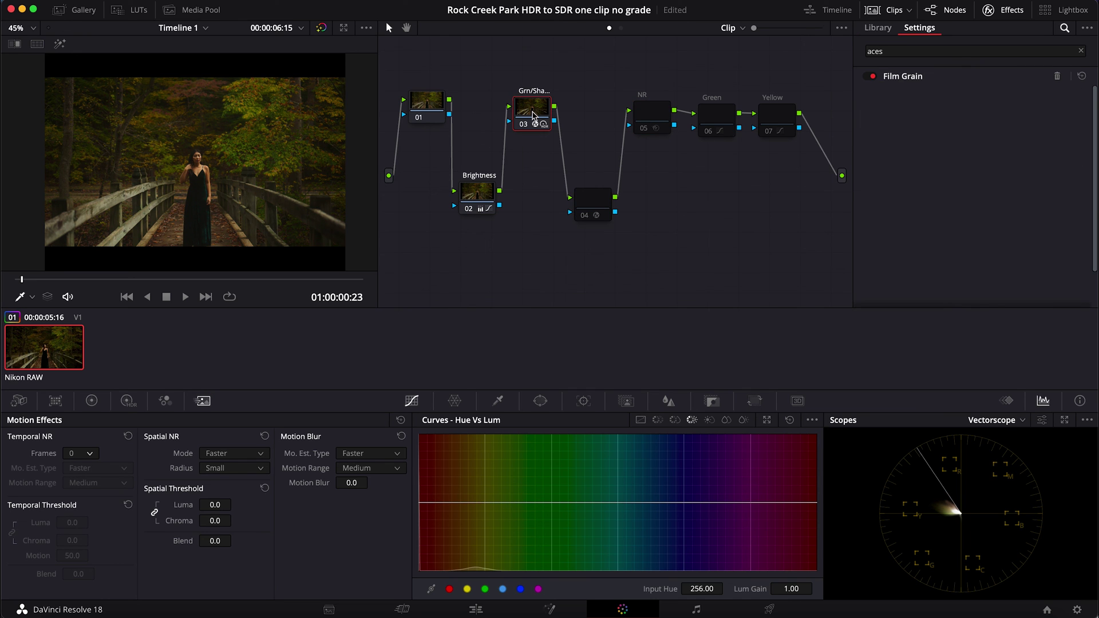
{"action": "left_click", "coordinate": [469, 199]}
{"action": "key", "text": "ctrl+d"}
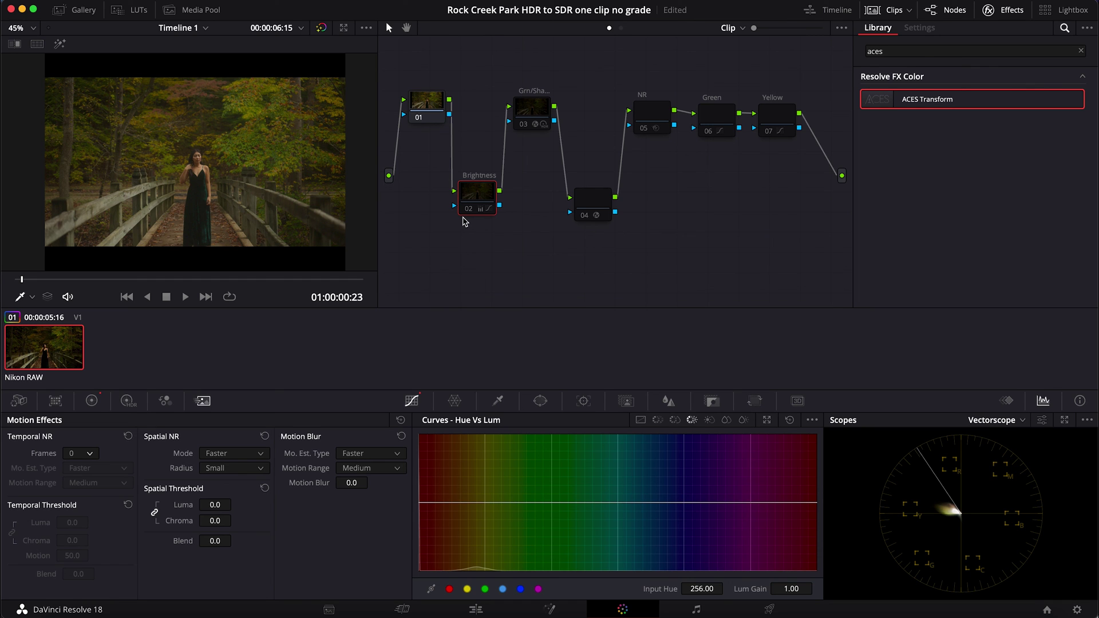
{"action": "mouse_move", "coordinate": [483, 196]}
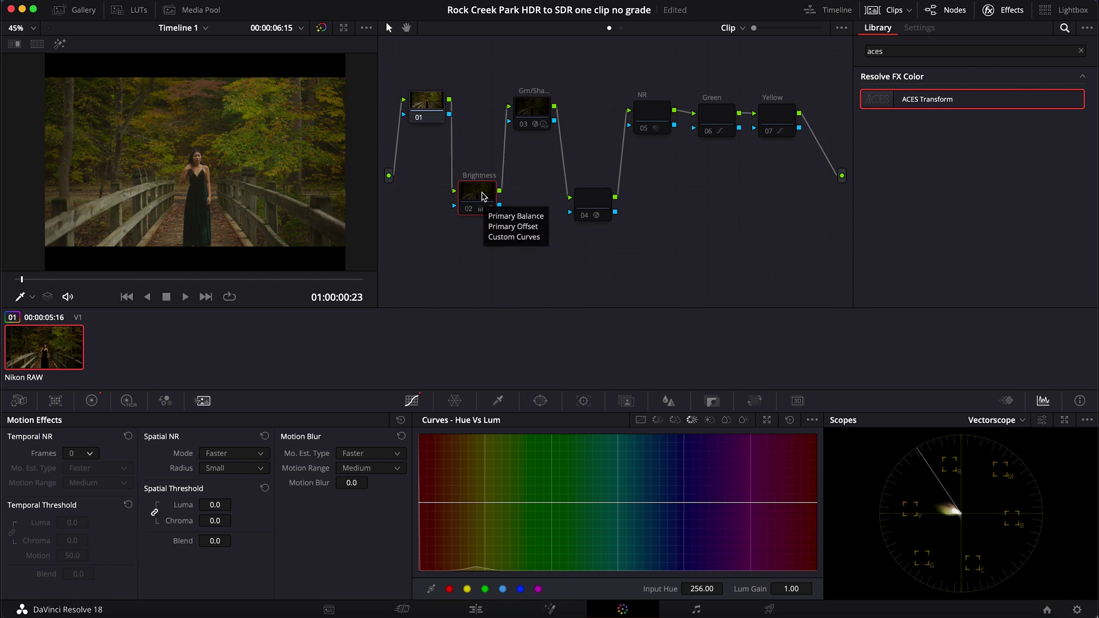
{"action": "key", "text": "ctrl+d"}
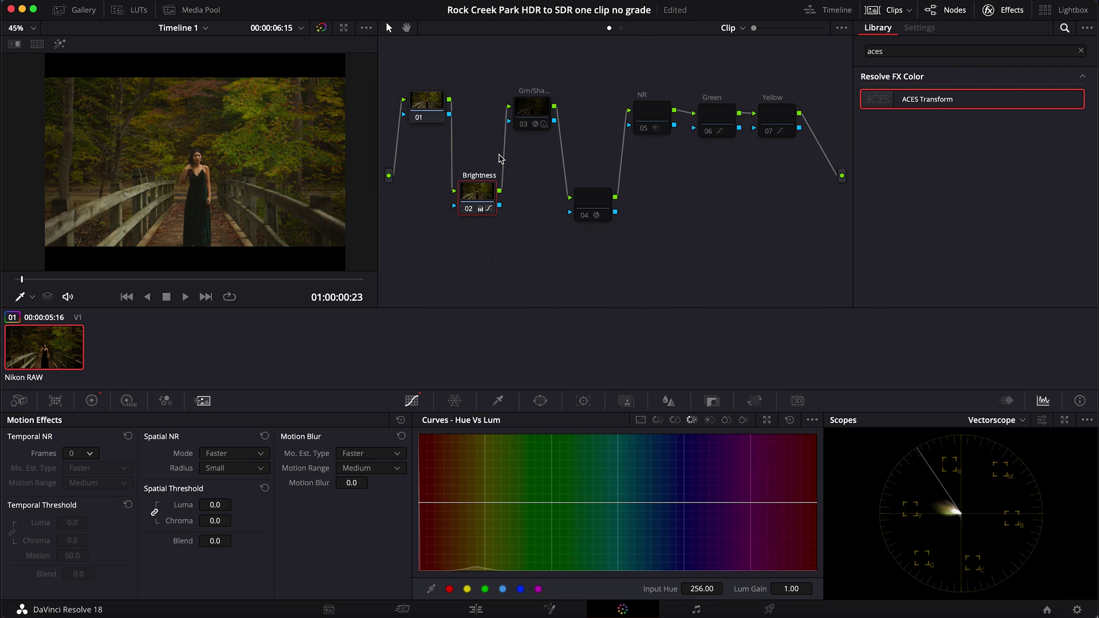
{"action": "left_click", "coordinate": [531, 113]}
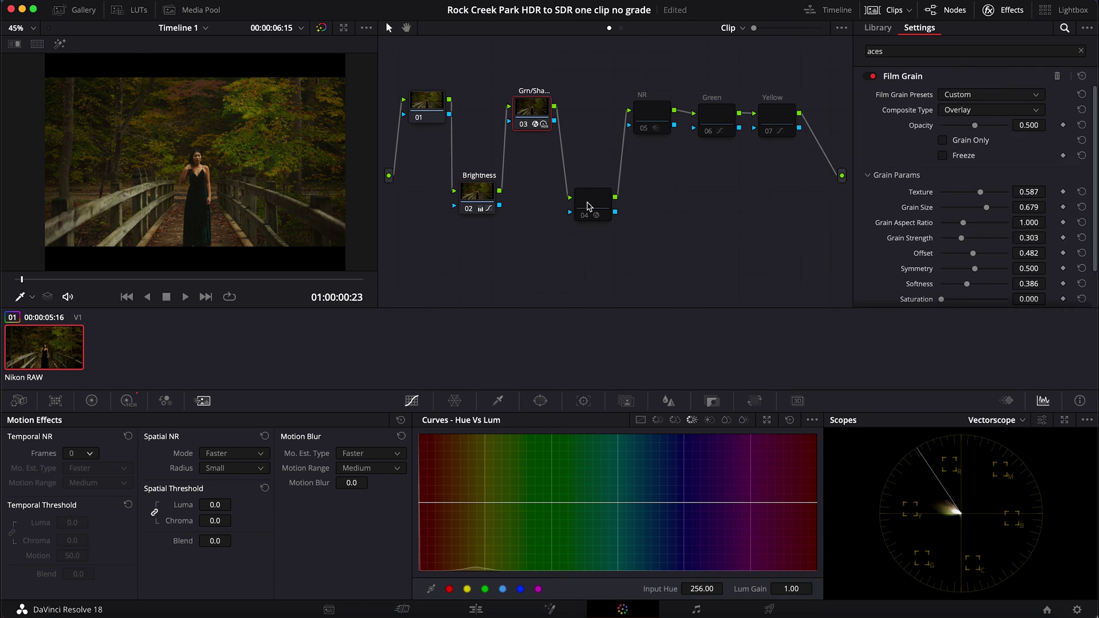
{"action": "left_click", "coordinate": [589, 206]}
{"action": "left_click", "coordinate": [651, 113]}
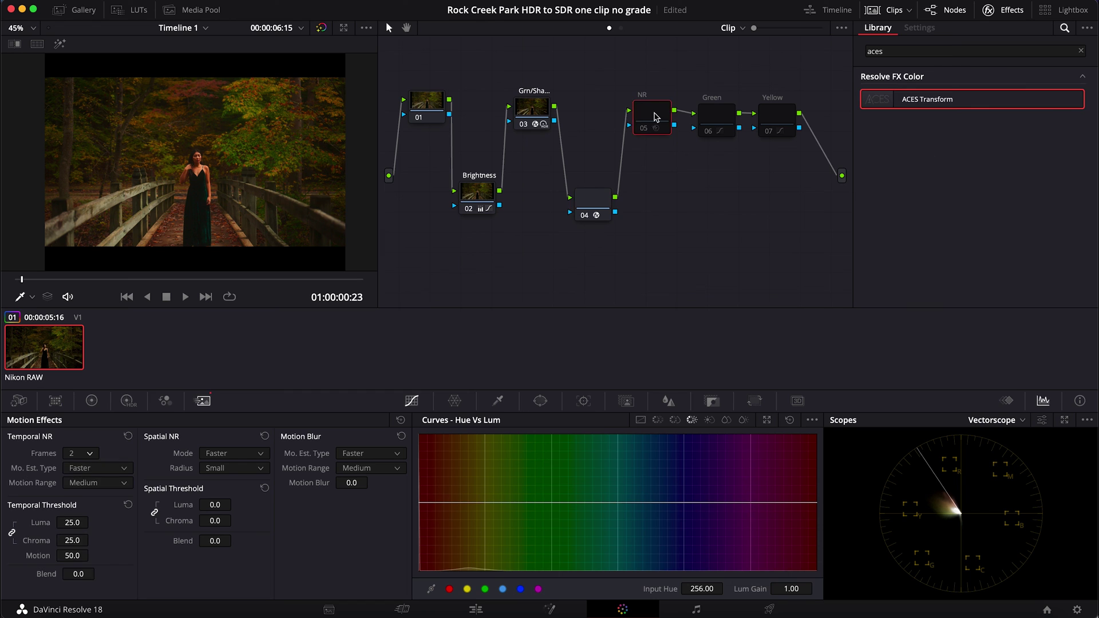
{"action": "left_click", "coordinate": [716, 116]}
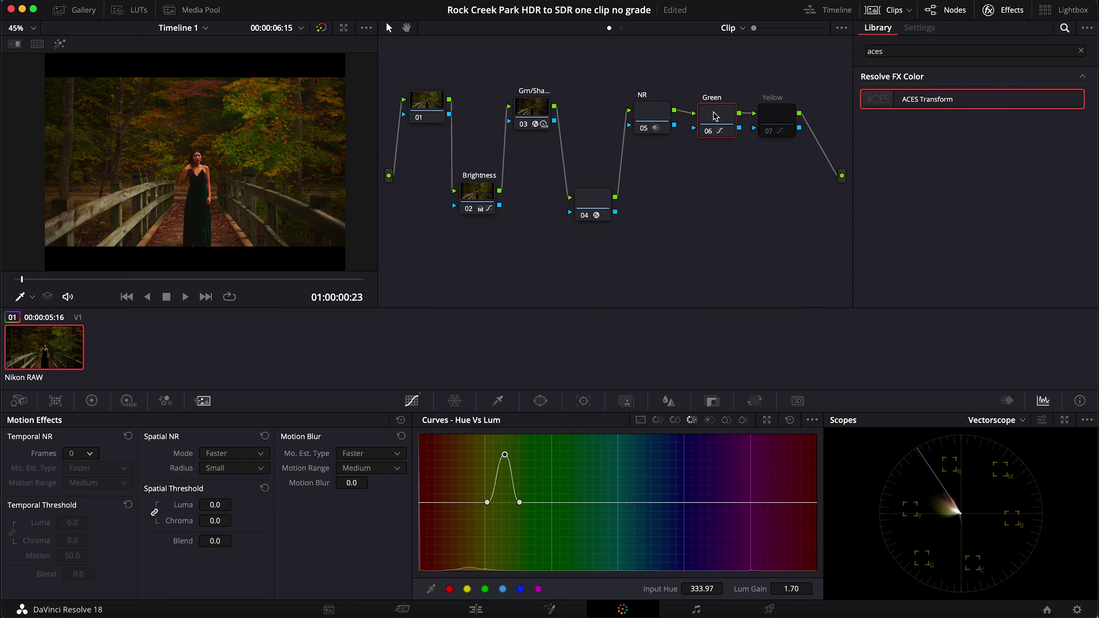
{"action": "left_click", "coordinate": [777, 118]}
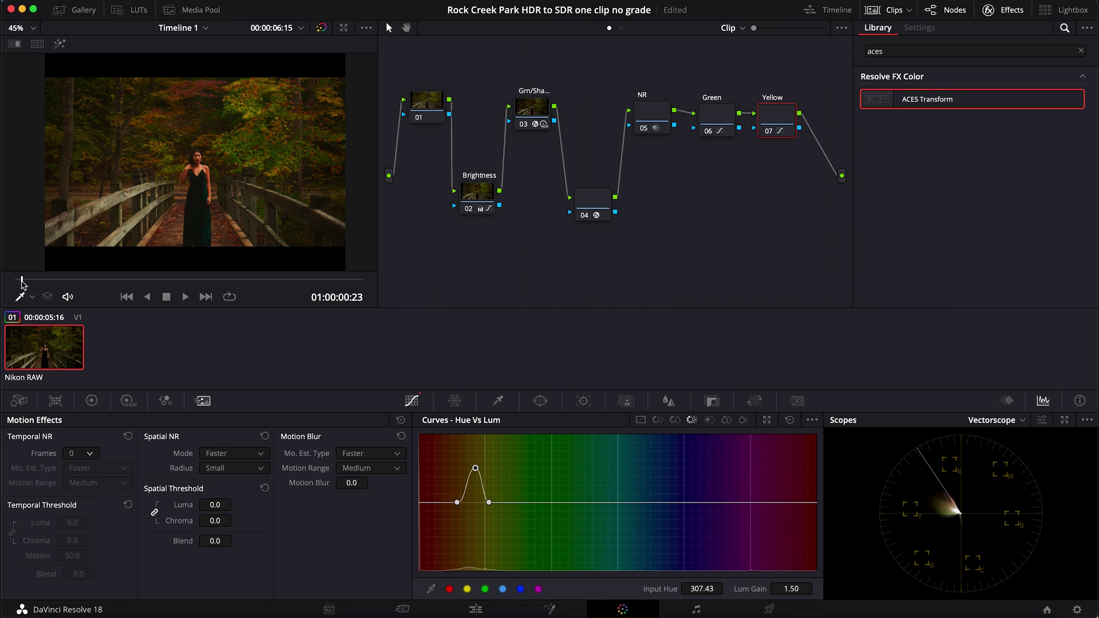
Step: Scrub the playhead forward through the clip to check the grade on the later close-ups
{"action": "left_click", "coordinate": [69, 280]}
{"action": "left_click_drag", "start_coordinate": [71, 280], "coordinate": [110, 280]}
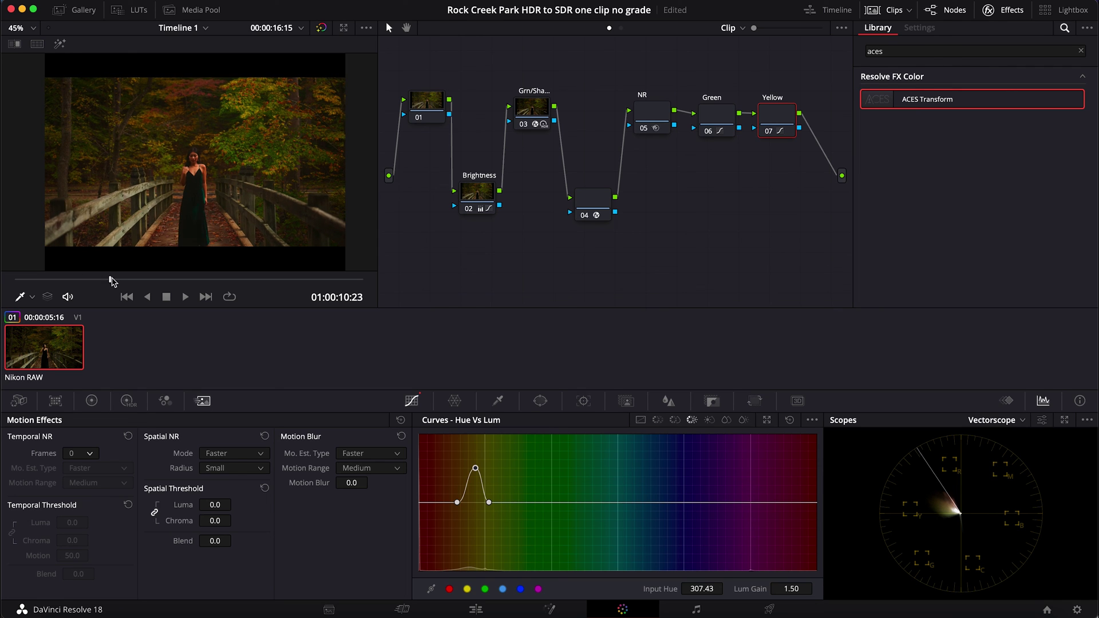
{"action": "left_click_drag", "start_coordinate": [111, 280], "coordinate": [276, 281]}
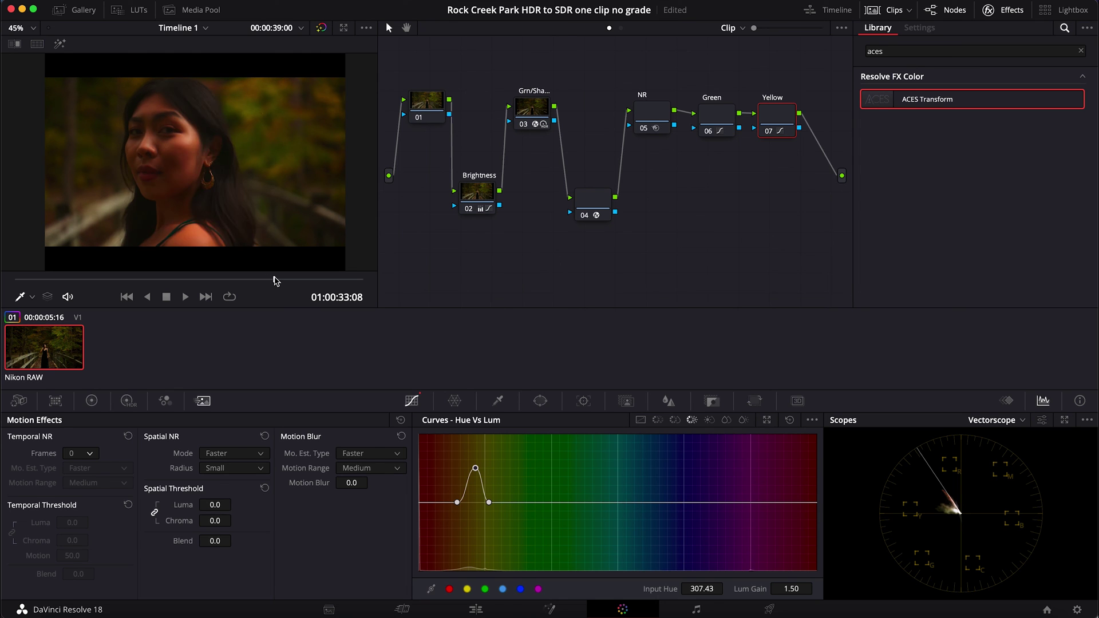